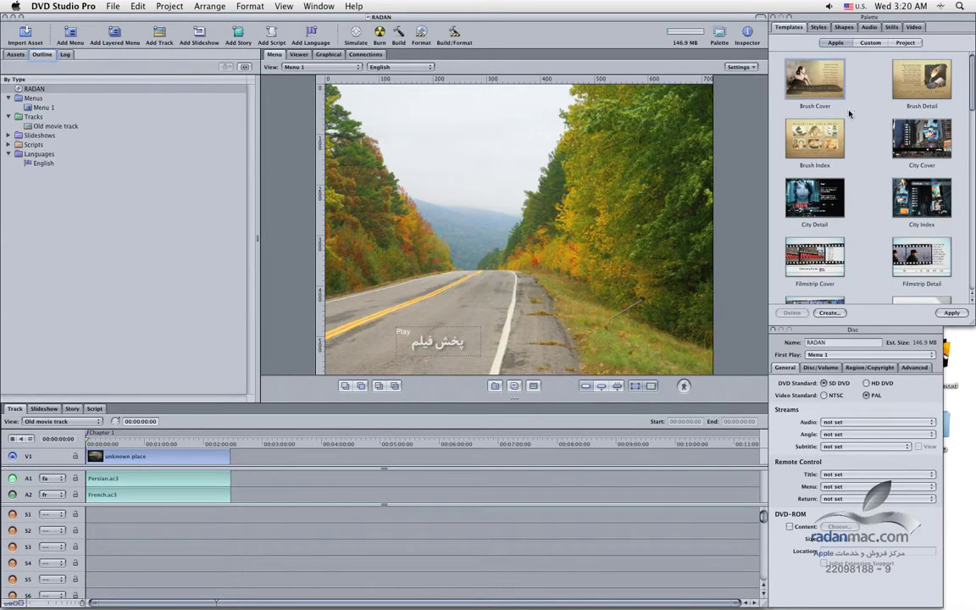
# - Browse the Apple menu templates and review the General preferences, including the palette thumbnail size
pyautogui.scroll(-8, 897, 240)
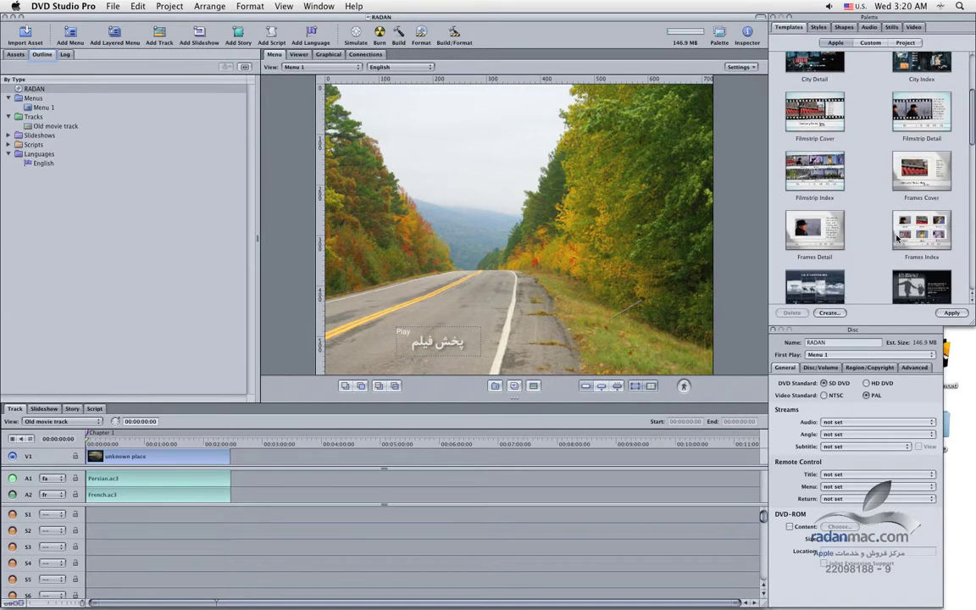
pyautogui.scroll(-3, 897, 240)
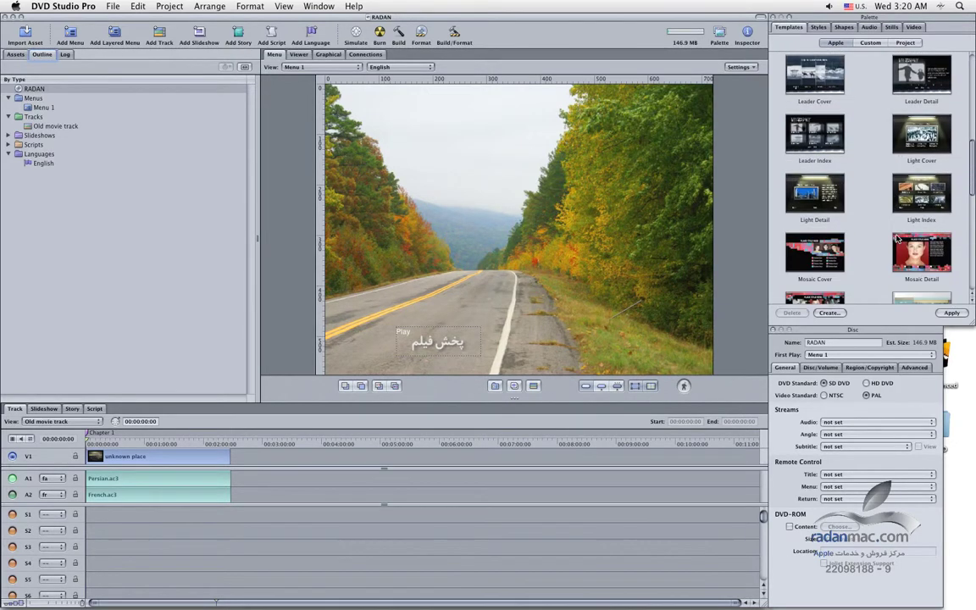
pyautogui.moveTo(973, 190); pyautogui.dragTo(973, 292)
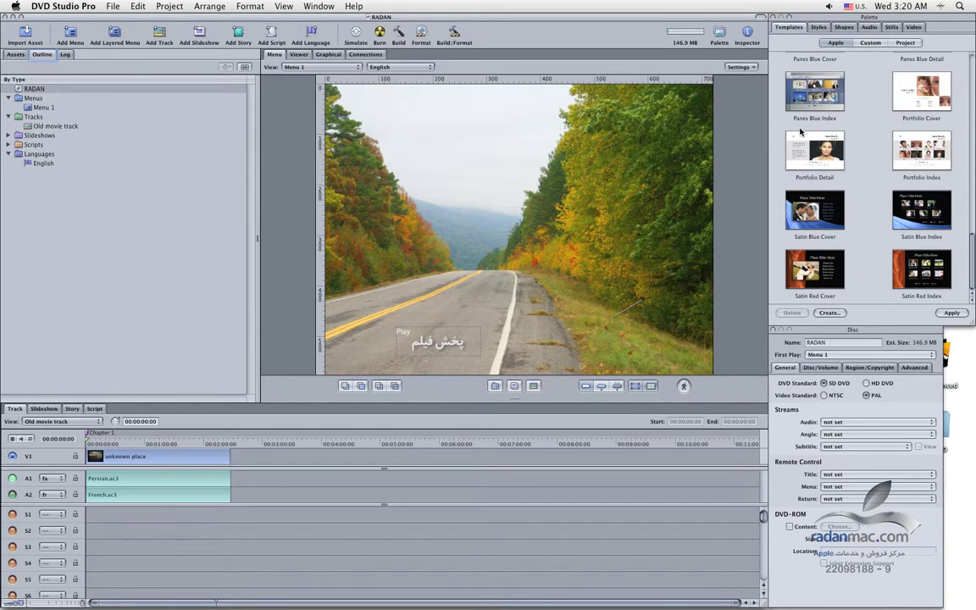
pyautogui.click(88, 6)
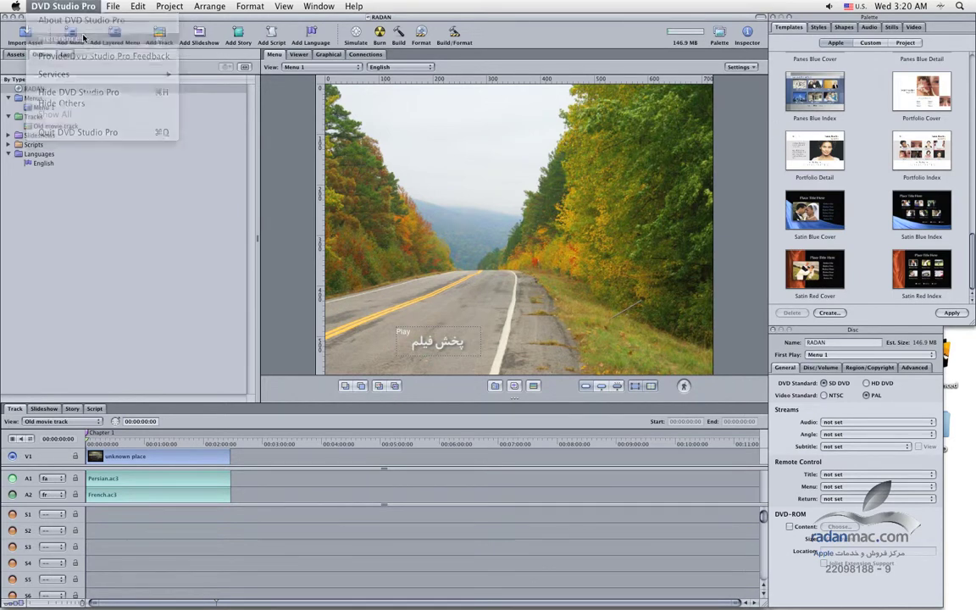
pyautogui.click(83, 38)
pyautogui.click(376, 115)
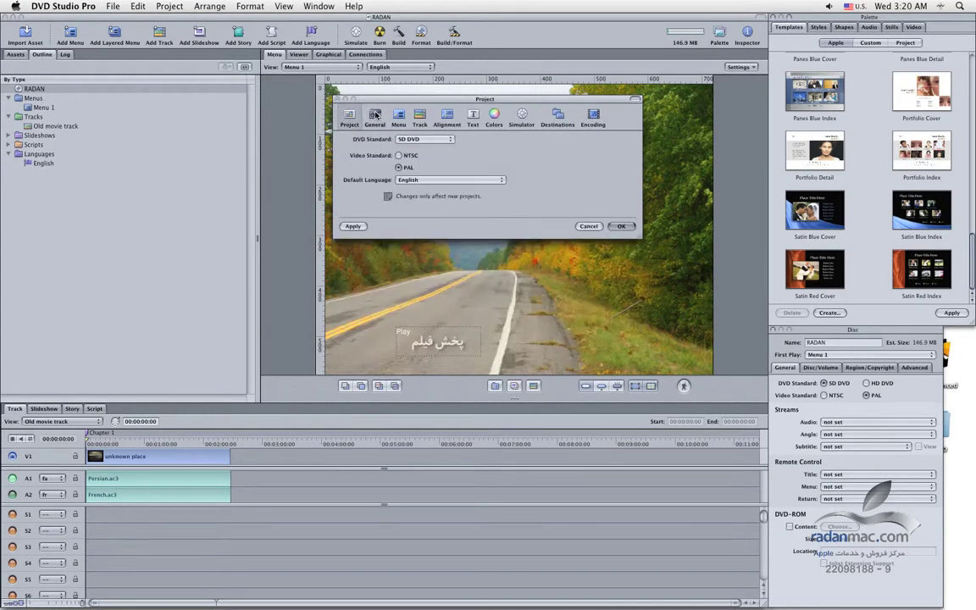
pyautogui.moveTo(363, 96); pyautogui.dragTo(266, 170)
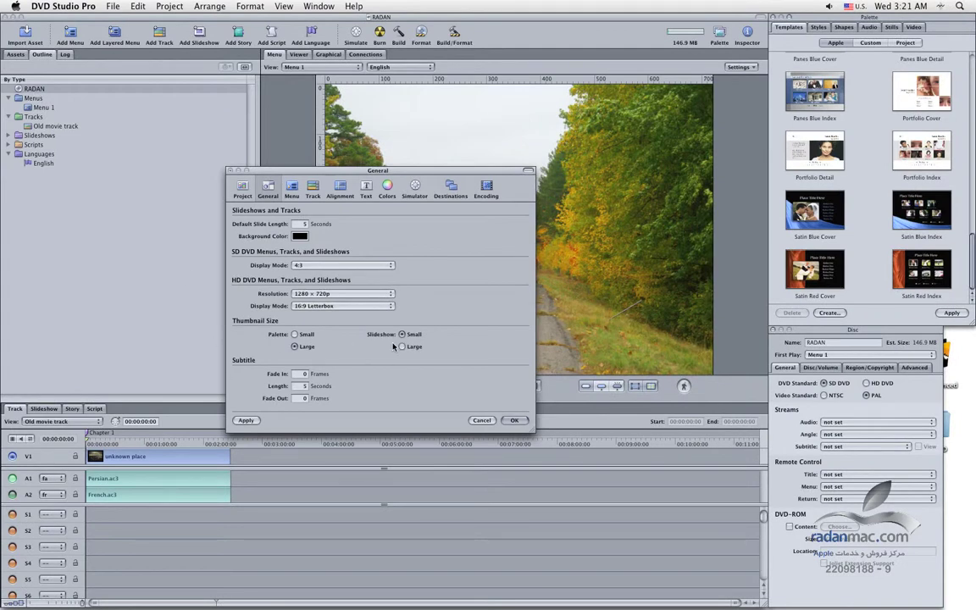
pyautogui.click(514, 421)
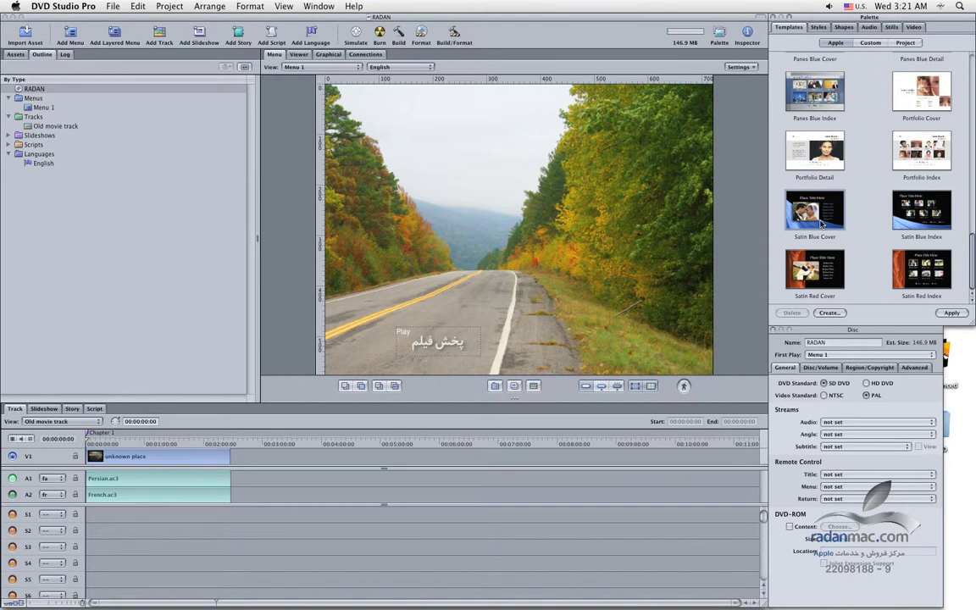
# - Apply the Satin Blue Cover template to Menu 1 and replace its title text with "رادان آموزش" using the Persian keyboard layout
pyautogui.doubleClick(811, 217)
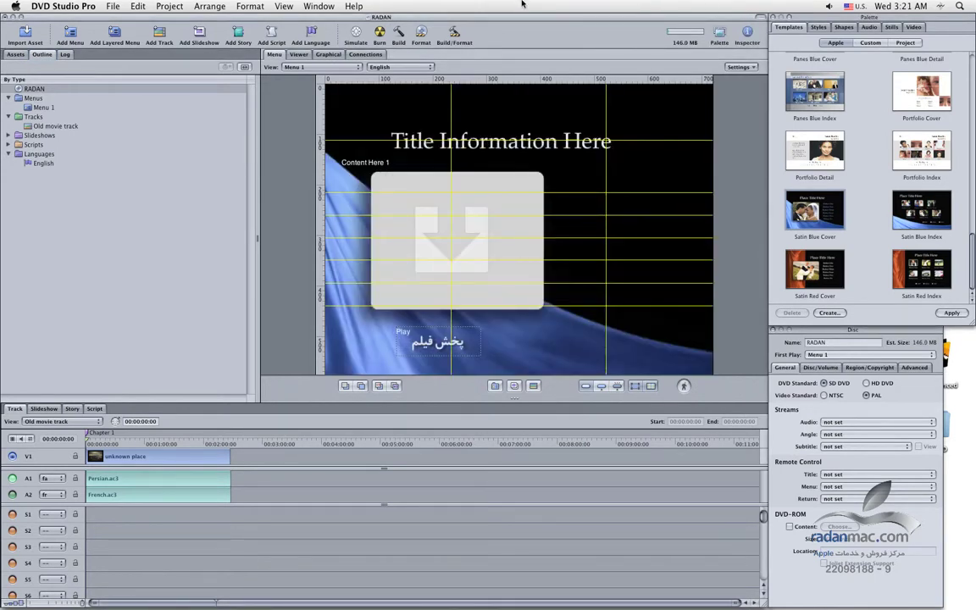
pyautogui.doubleClick(519, 152)
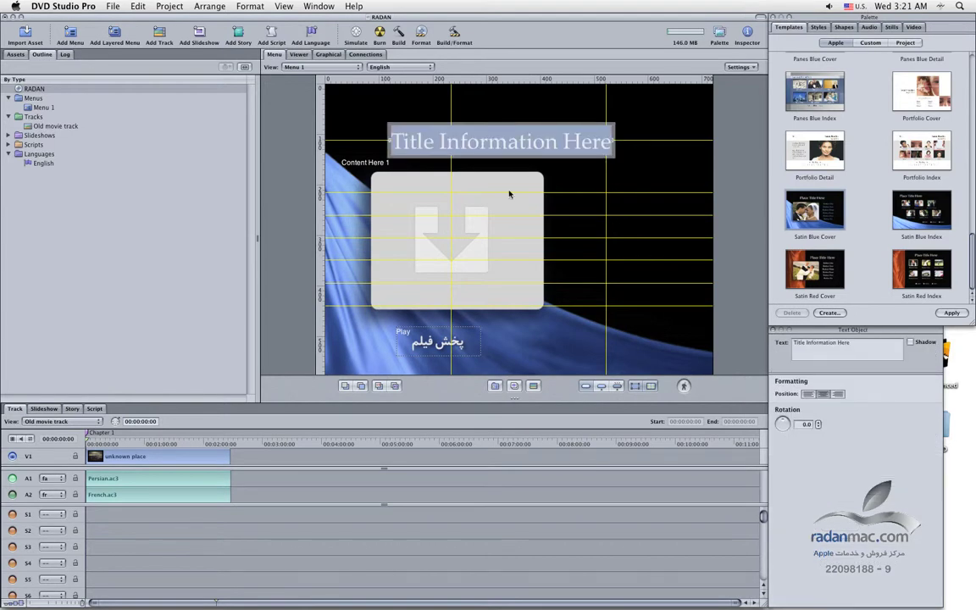
pyautogui.press('super+space')
pyautogui.write('ز')
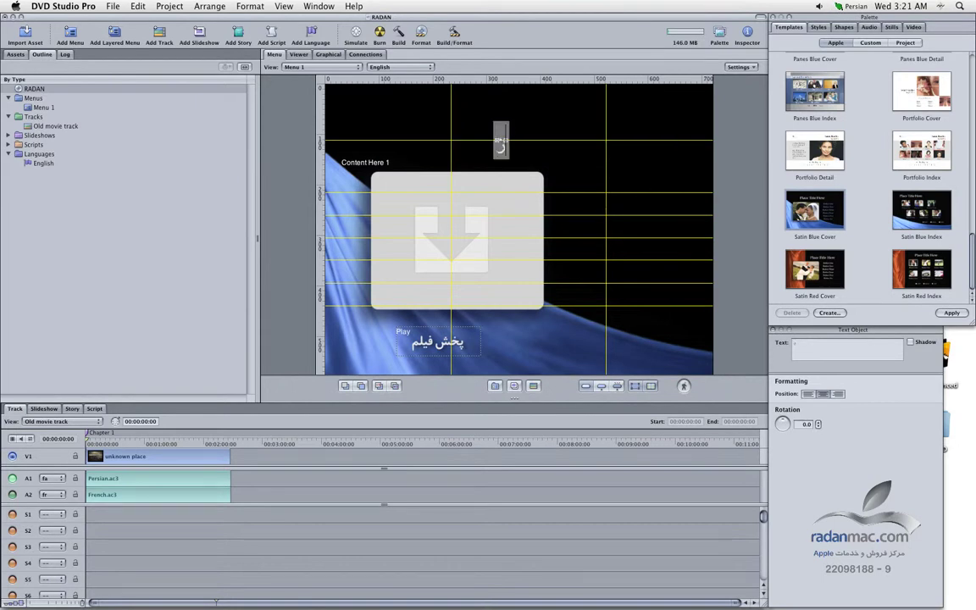
pyautogui.write('ار')
pyautogui.press('BackSpace')
pyautogui.press('BackSpace')
pyautogui.press('BackSpace')
pyautogui.write('زار')
pyautogui.press('BackSpace')
pyautogui.press('BackSpace')
pyautogui.press('BackSpace')
pyautogui.write('رادان')
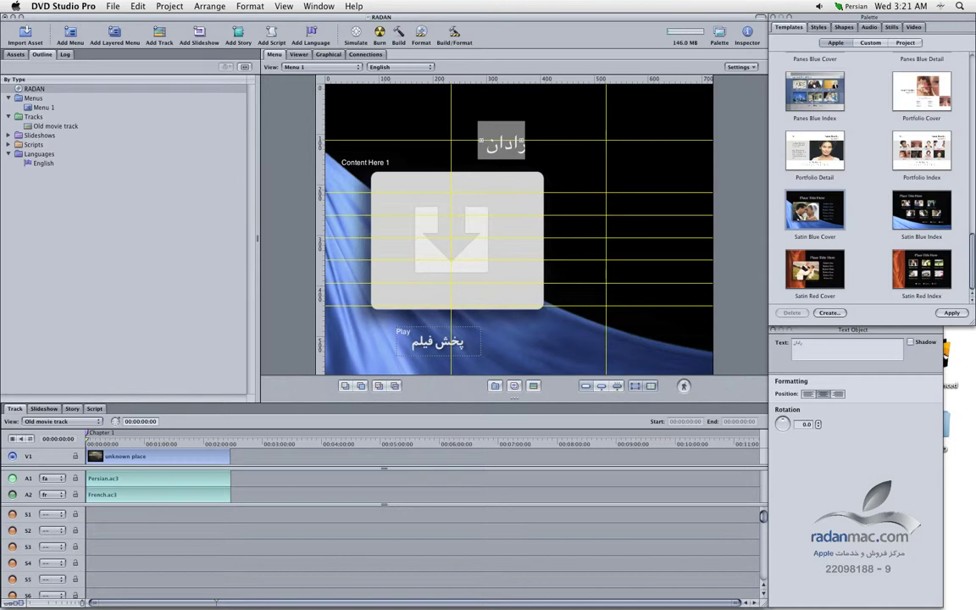
pyautogui.write('آموز')
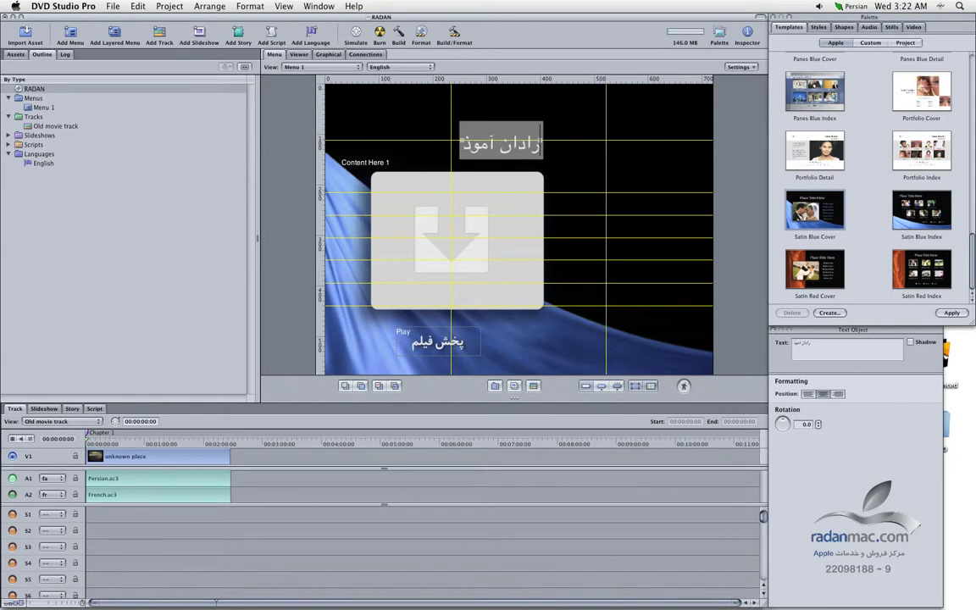
pyautogui.press('BackSpace')
pyautogui.write('زش')
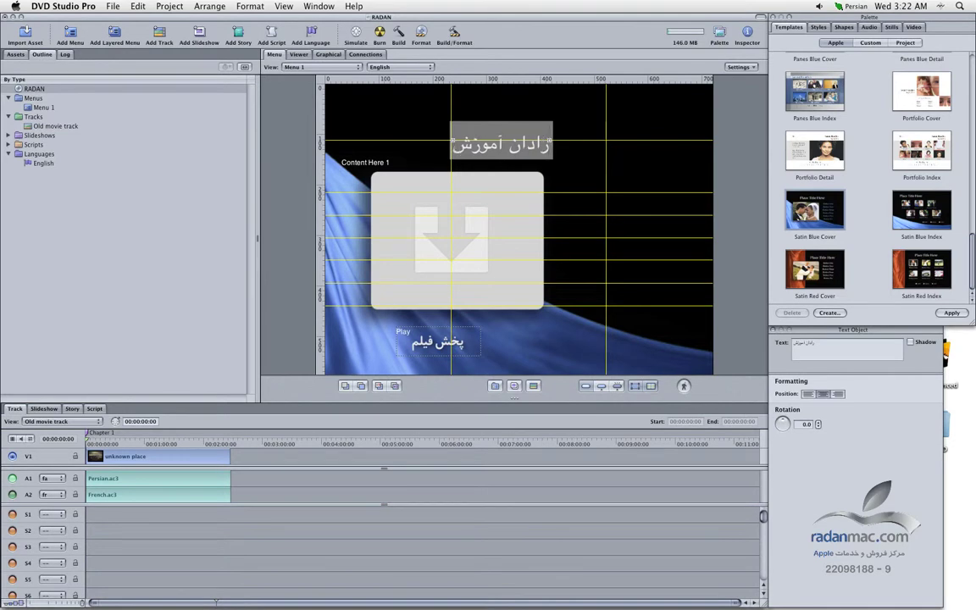
pyautogui.click(555, 163)
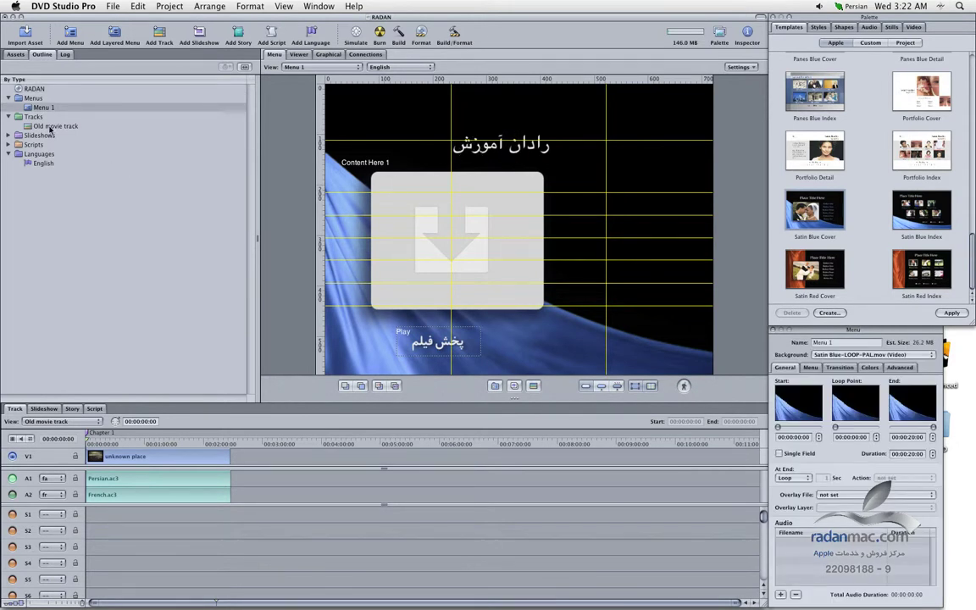
# - Place DSCF7766.JPG from the Photos asset folder into the menu's Content Here 1 drop zone
pyautogui.click(16, 54)
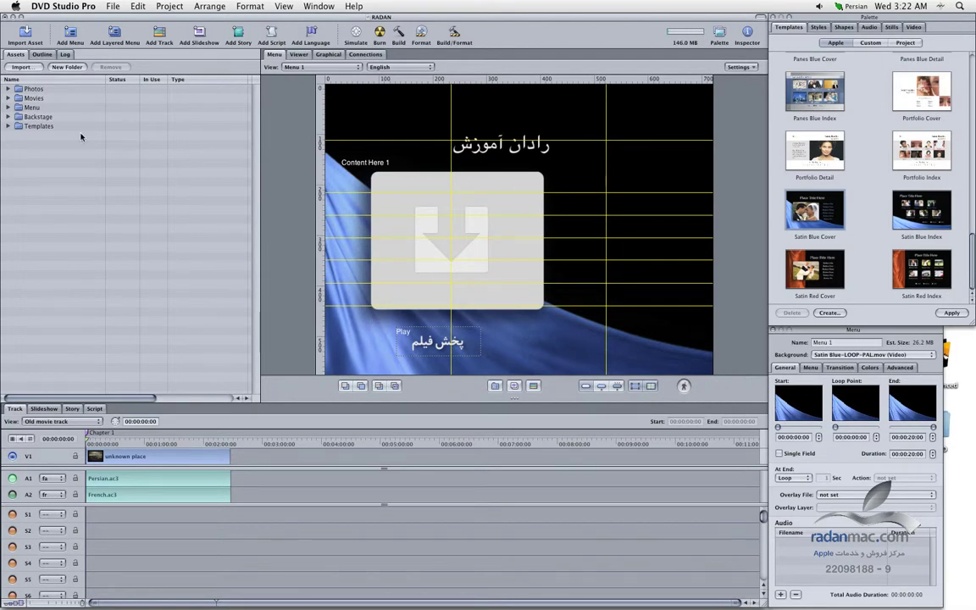
pyautogui.click(7, 89)
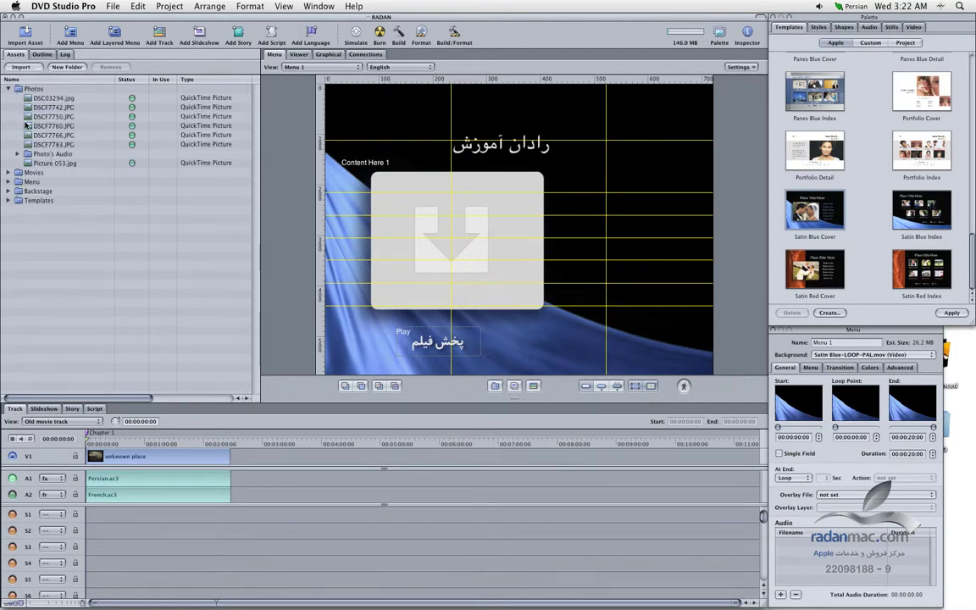
pyautogui.click(59, 145)
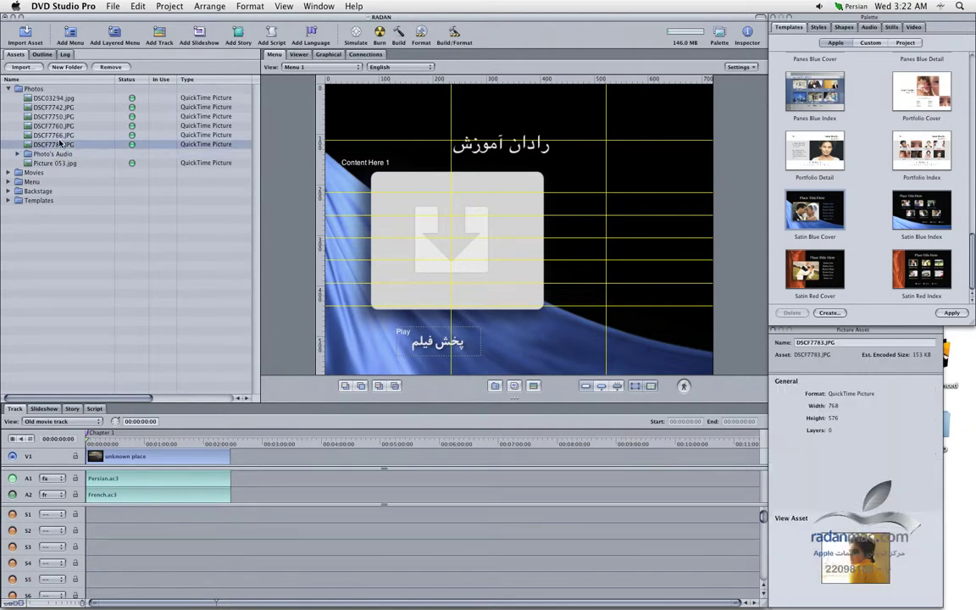
pyautogui.click(63, 135)
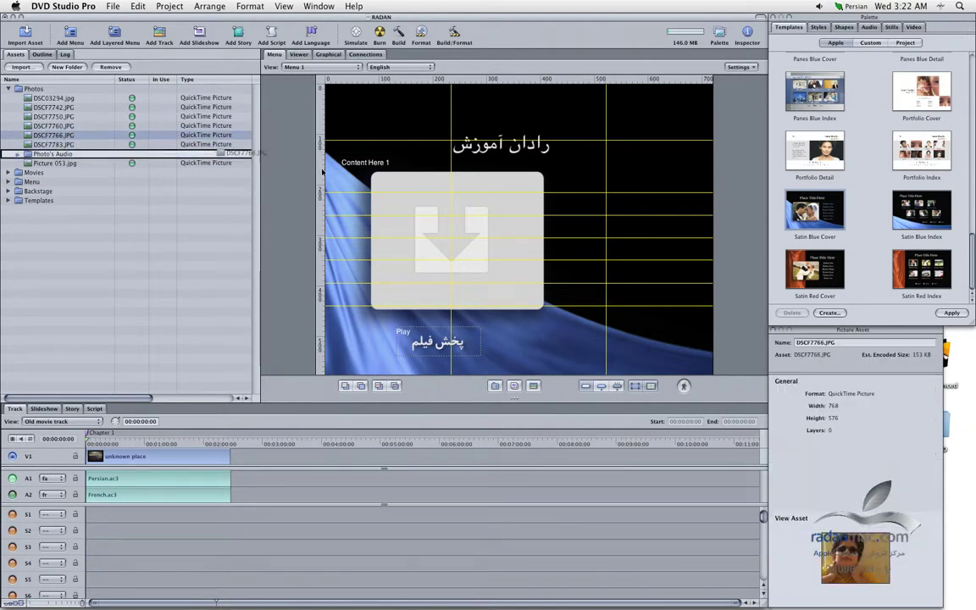
pyautogui.moveTo(462, 236); pyautogui.dragTo(464, 236)
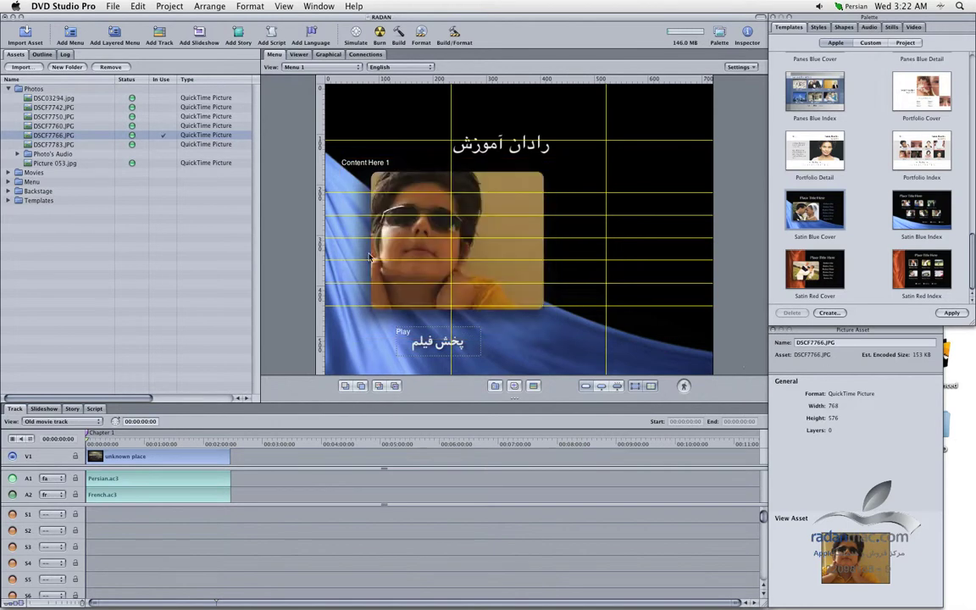
# - Resize the Content Here 1 drop zone to a width of 402 and a height of 330, with its top edge at 175
pyautogui.click(500, 238)
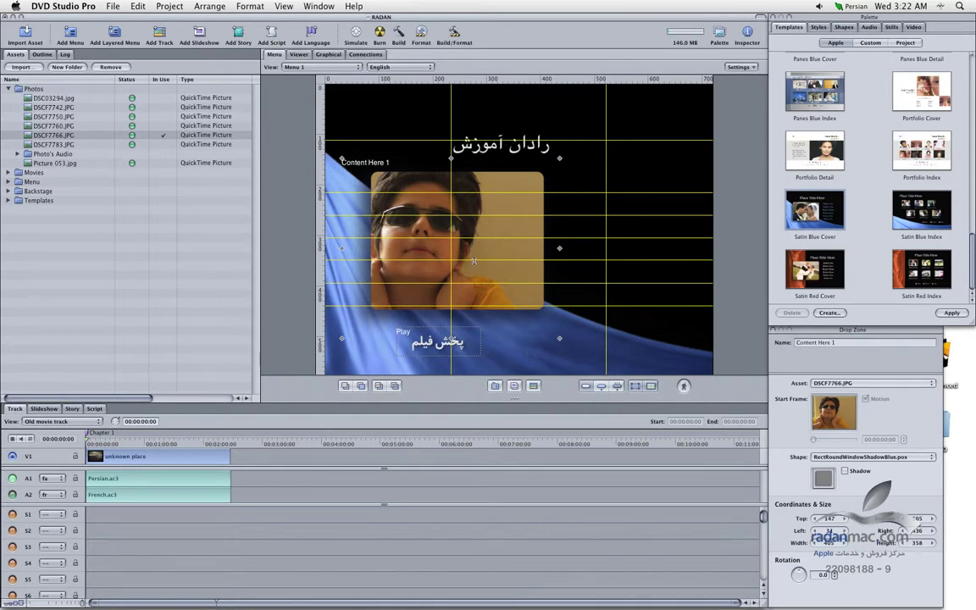
pyautogui.click(847, 531)
pyautogui.click(847, 531)
pyautogui.click(847, 531)
pyautogui.click(848, 531)
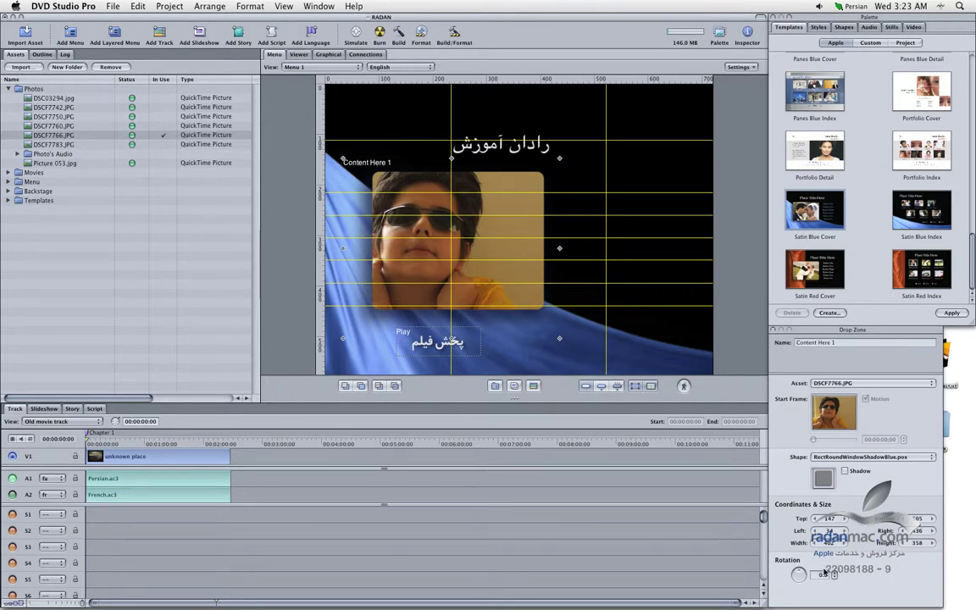
pyautogui.moveTo(828, 549); pyautogui.dragTo(841, 518)
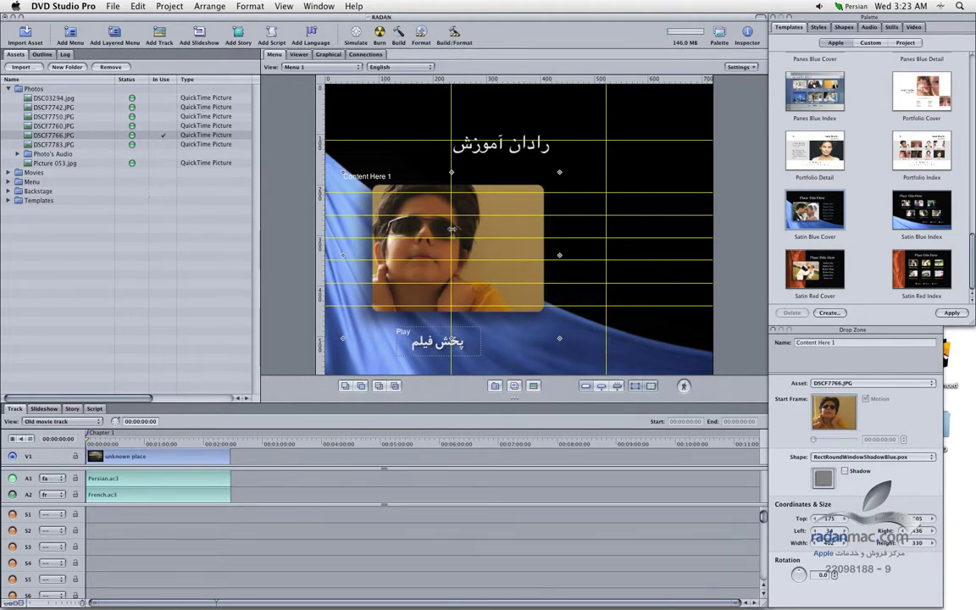
# - Preview the redesigned menu in the Simulator and close it
pyautogui.click(356, 37)
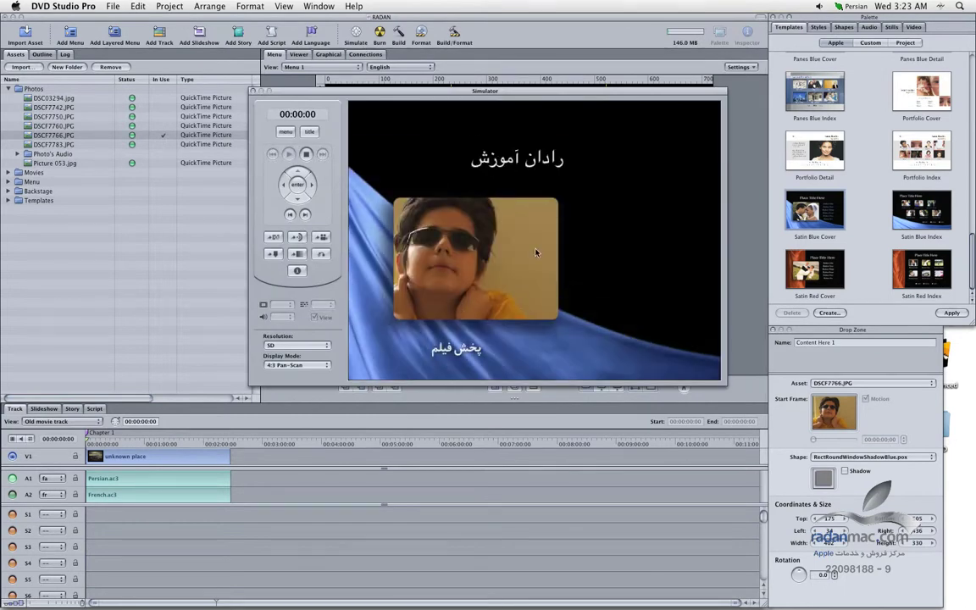
pyautogui.moveTo(506, 97); pyautogui.dragTo(462, 148)
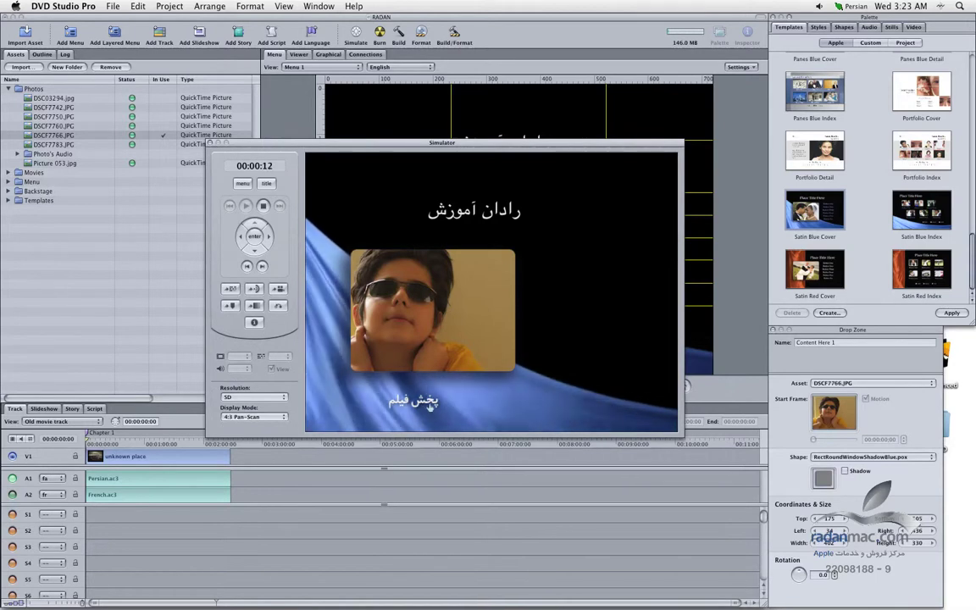
pyautogui.click(211, 143)
# - Arrange the Menu 1 and Old movie track tiles near each other in the Graphical view
pyautogui.click(335, 55)
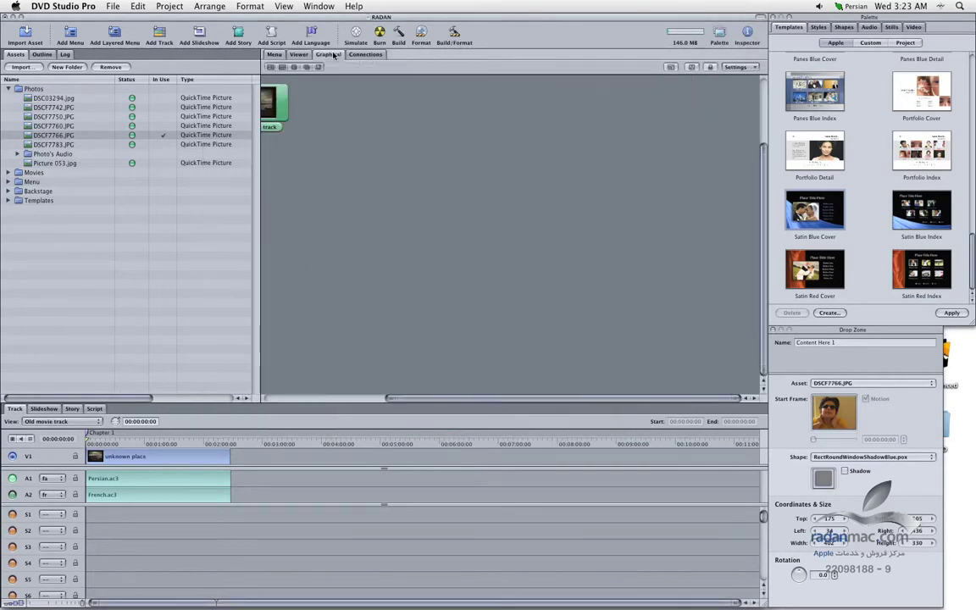
pyautogui.moveTo(252, 100); pyautogui.dragTo(396, 160)
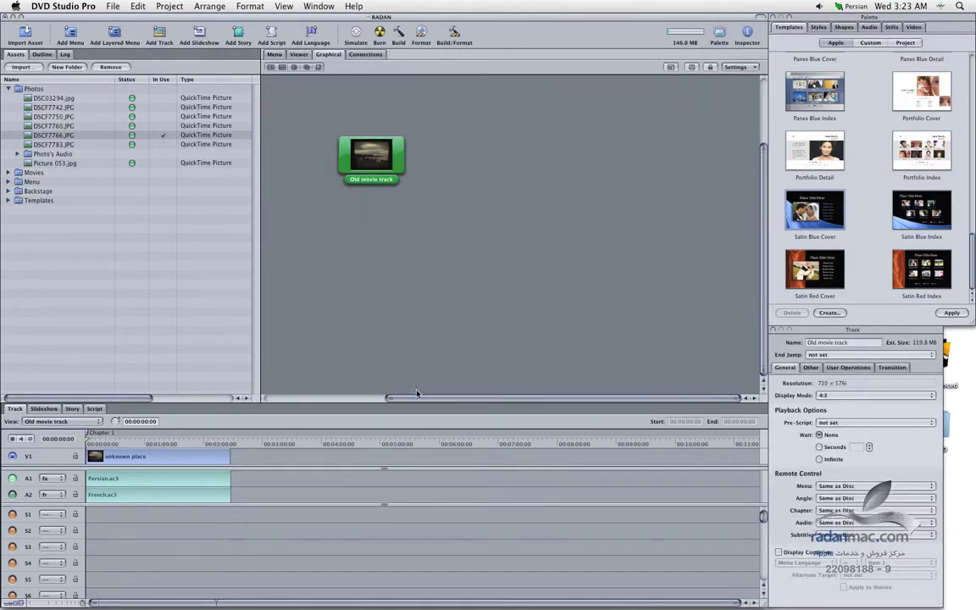
pyautogui.moveTo(465, 399); pyautogui.dragTo(343, 399)
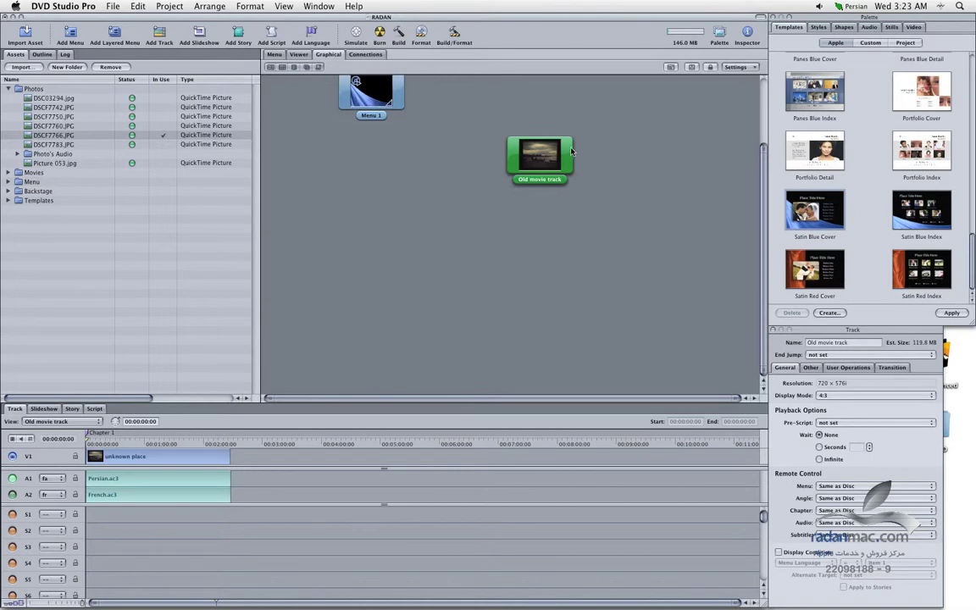
pyautogui.moveTo(534, 157); pyautogui.dragTo(528, 241)
pyautogui.moveTo(371, 91); pyautogui.dragTo(383, 186)
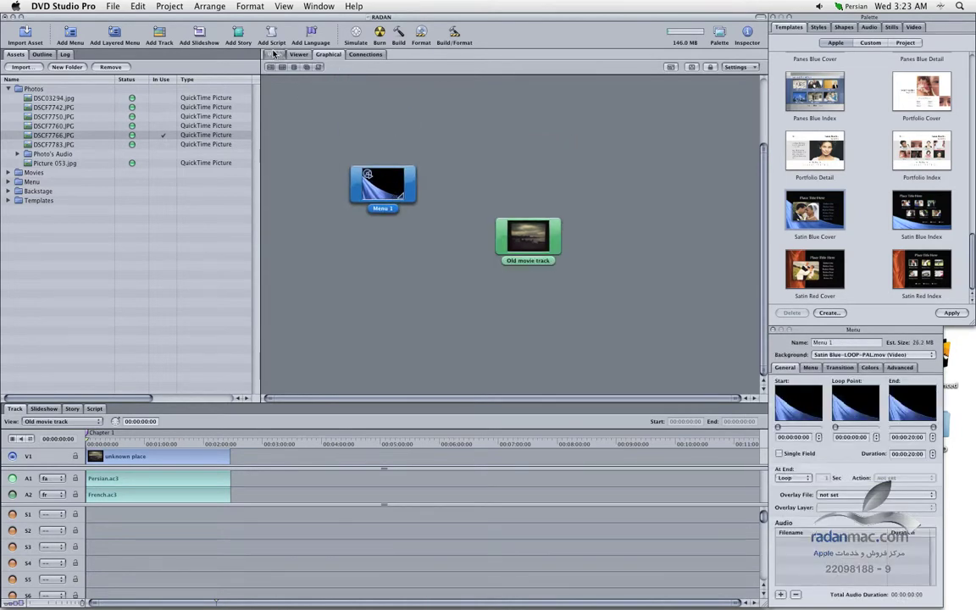
# - Connect the Play button of Menu 1 to Old movie track, with the track's end jump and menu return leading back to that button
pyautogui.doubleClick(383, 186)
pyautogui.click(43, 55)
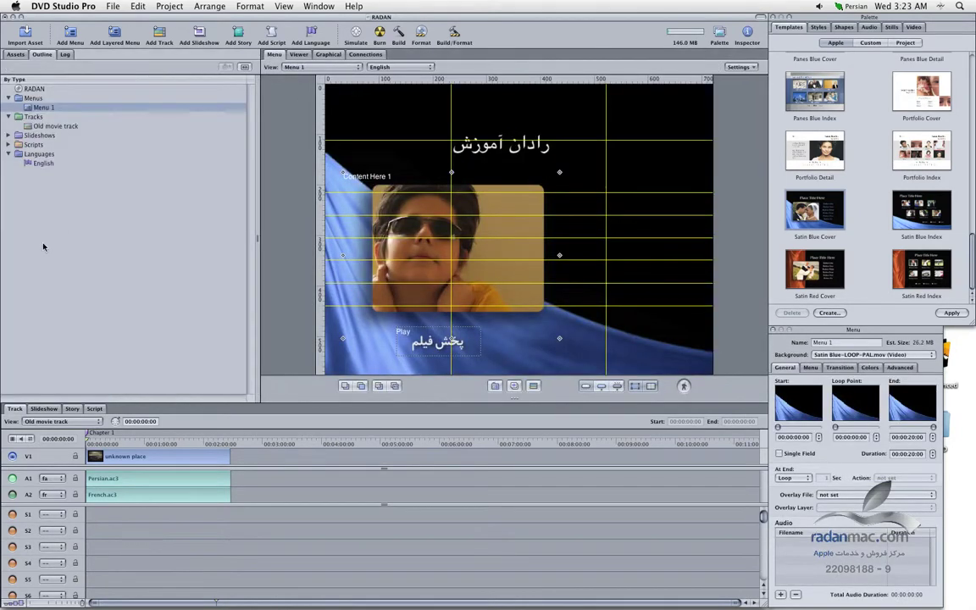
pyautogui.moveTo(42, 124); pyautogui.dragTo(202, 194)
pyautogui.moveTo(413, 354); pyautogui.dragTo(457, 383)
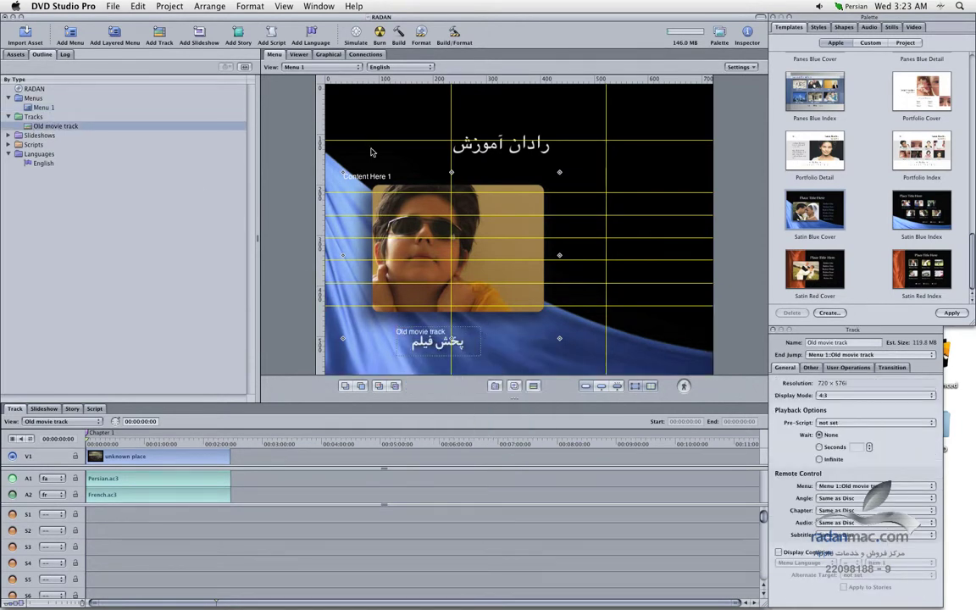
# - Test playing the movie and returning to the menu in the Simulator, and check the menu-track link in the Graphical view
pyautogui.click(356, 36)
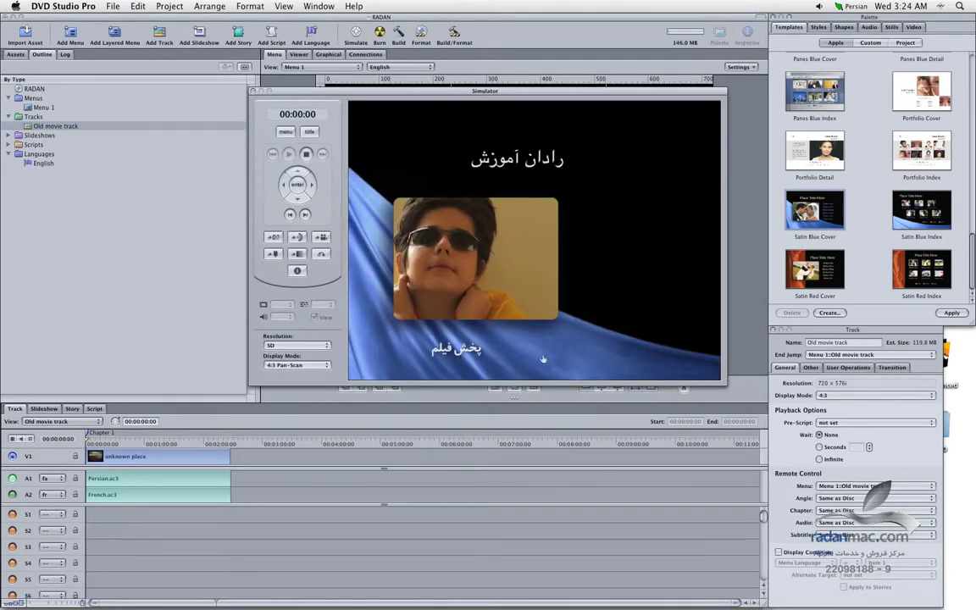
pyautogui.click(497, 267)
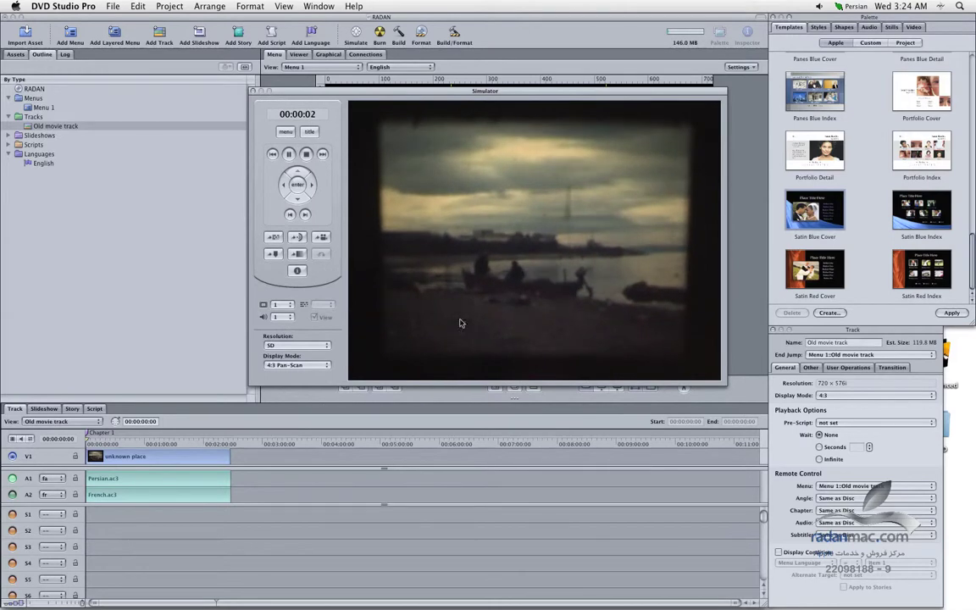
pyautogui.click(286, 132)
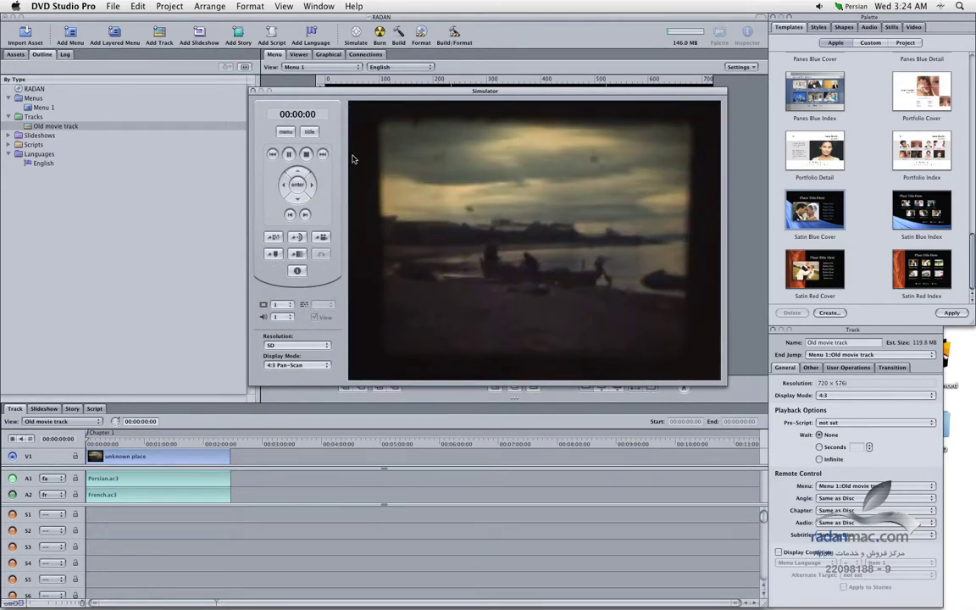
pyautogui.click(252, 91)
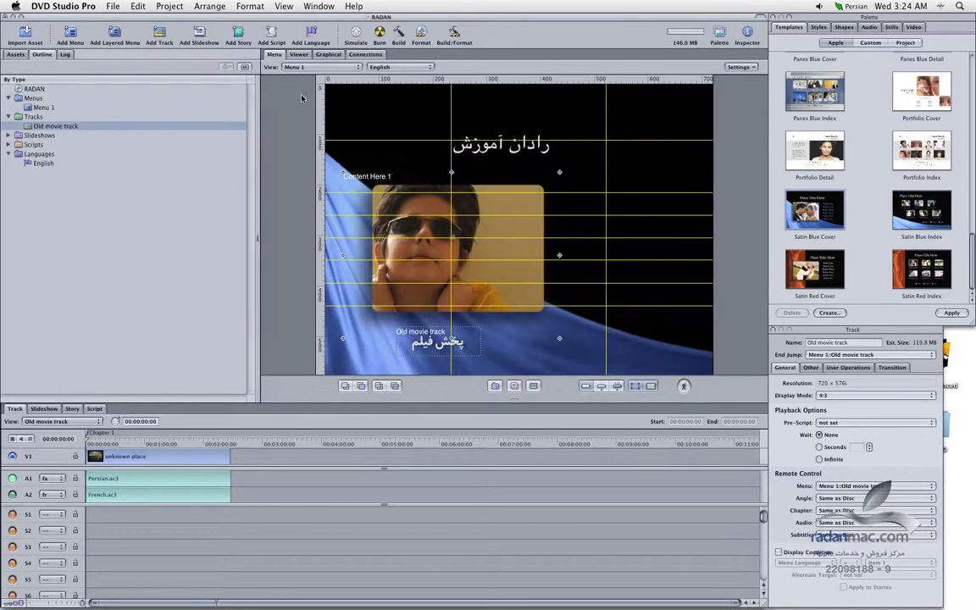
pyautogui.click(329, 54)
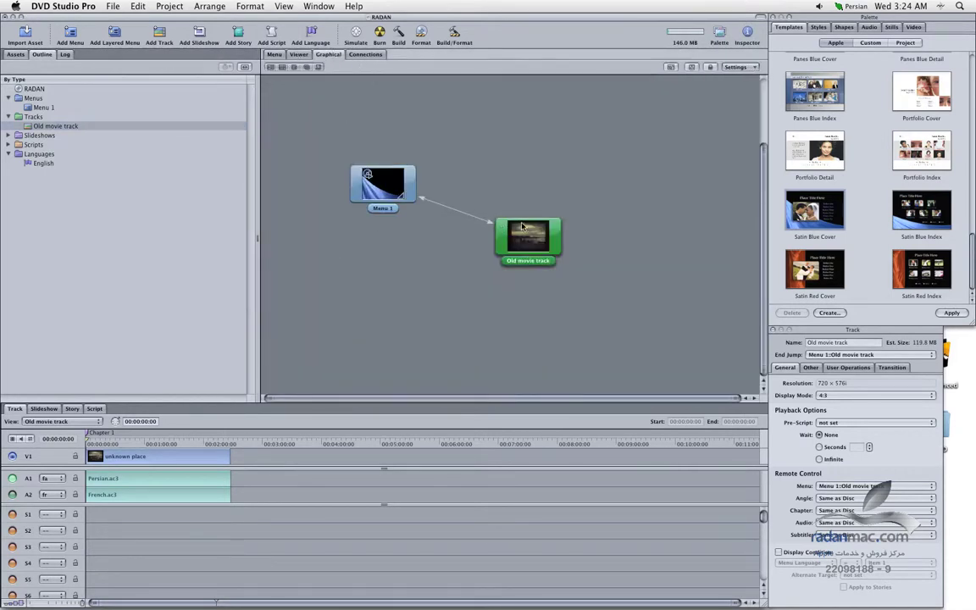
# - Examine Menu 1's transition settings and the list of available transitions
pyautogui.moveTo(403, 188); pyautogui.dragTo(404, 212)
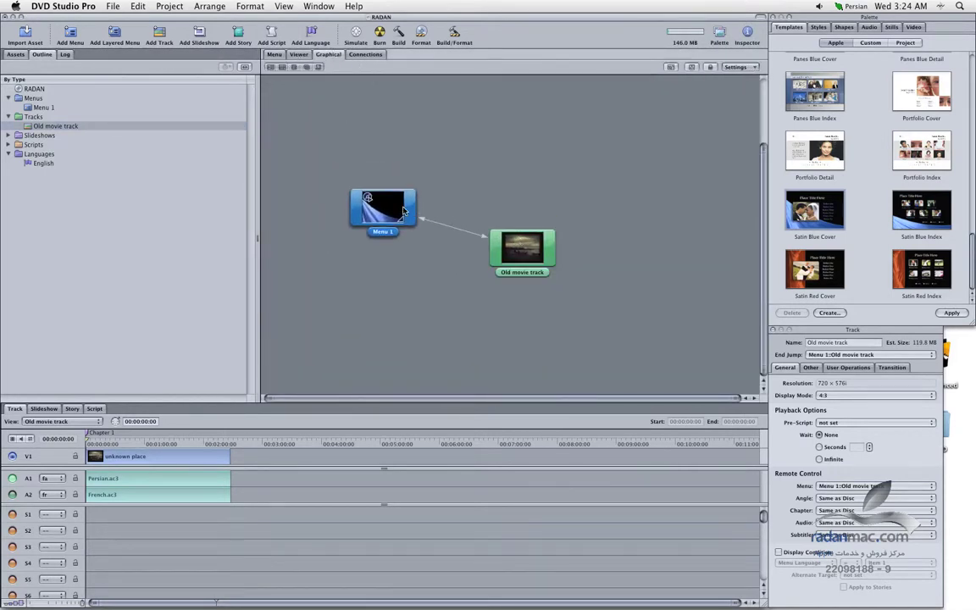
pyautogui.moveTo(543, 258); pyautogui.dragTo(532, 282)
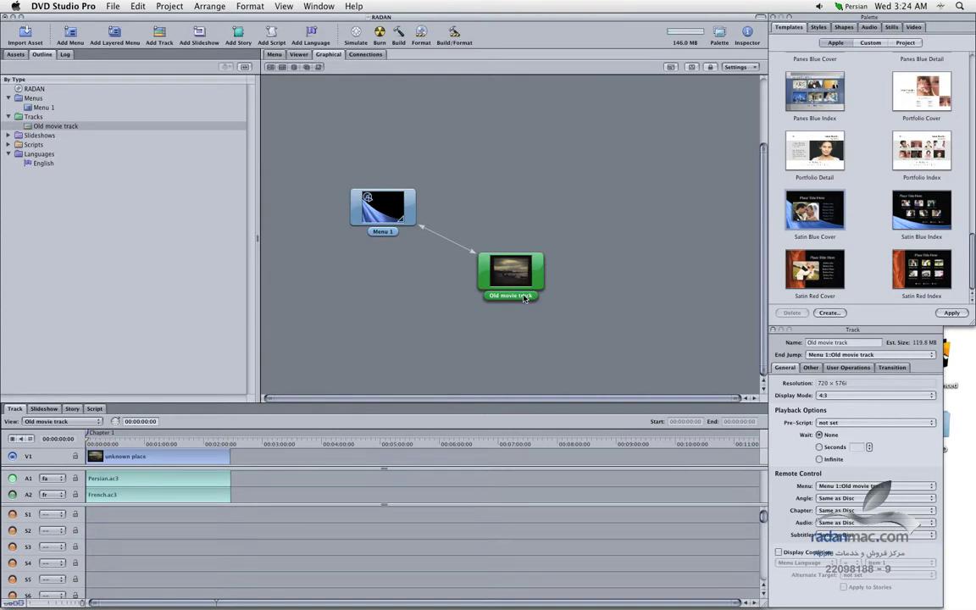
pyautogui.click(354, 199)
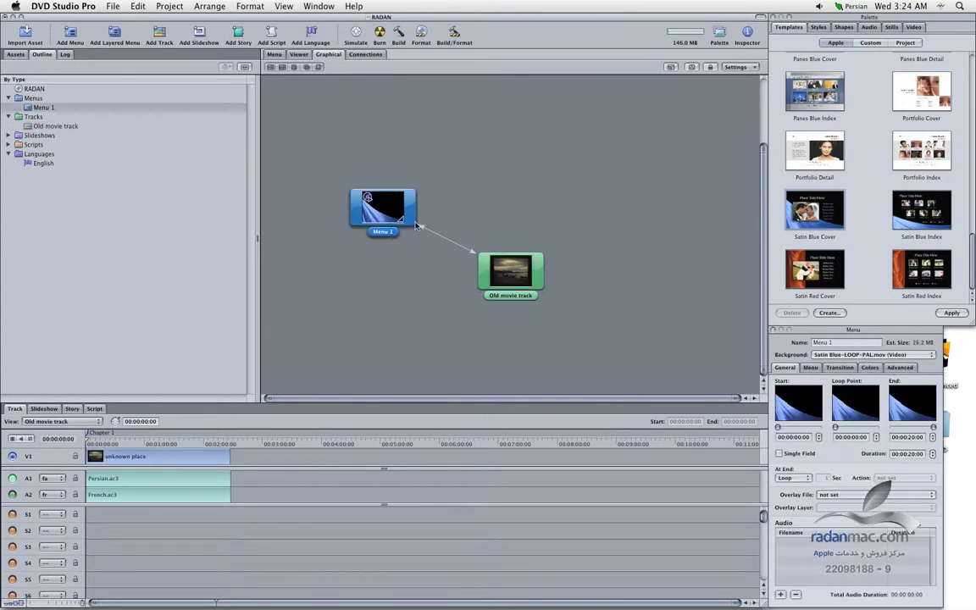
pyautogui.click(837, 367)
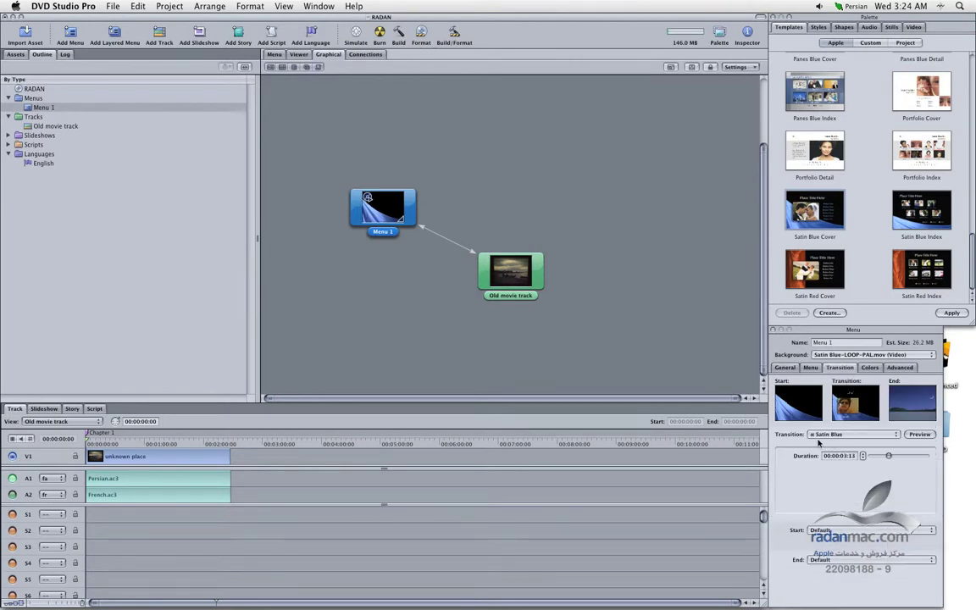
pyautogui.click(879, 435)
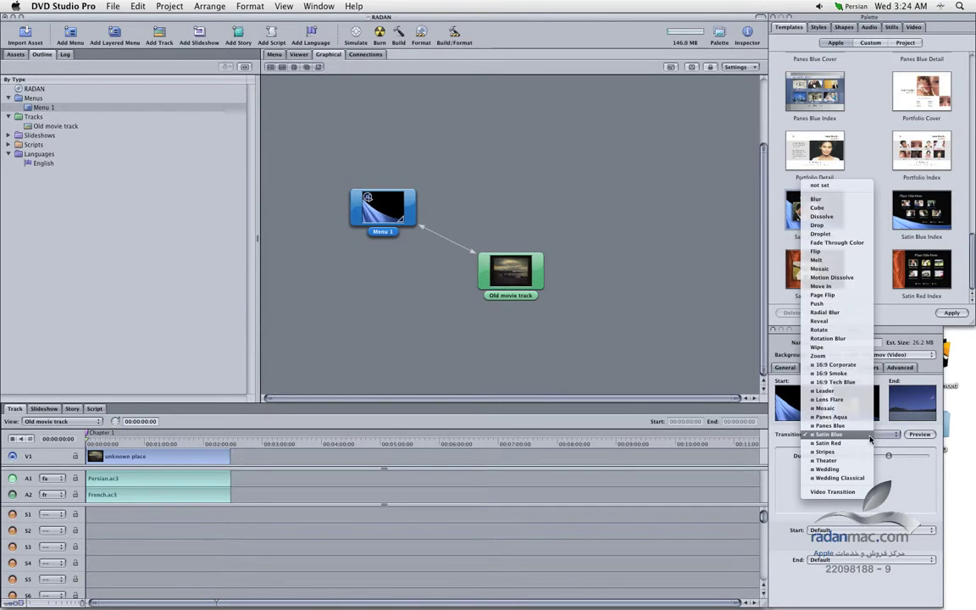
pyautogui.click(836, 436)
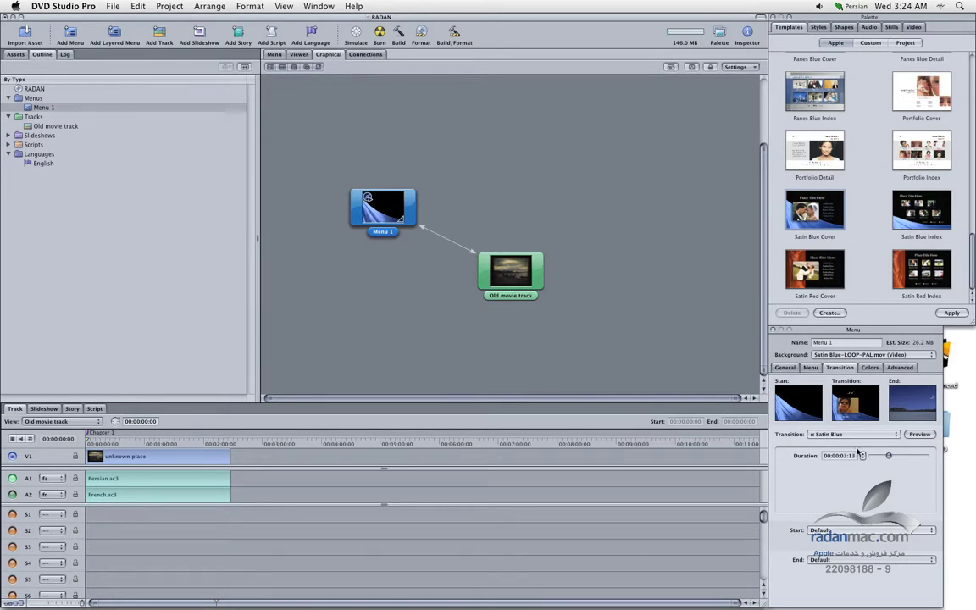
pyautogui.click(820, 436)
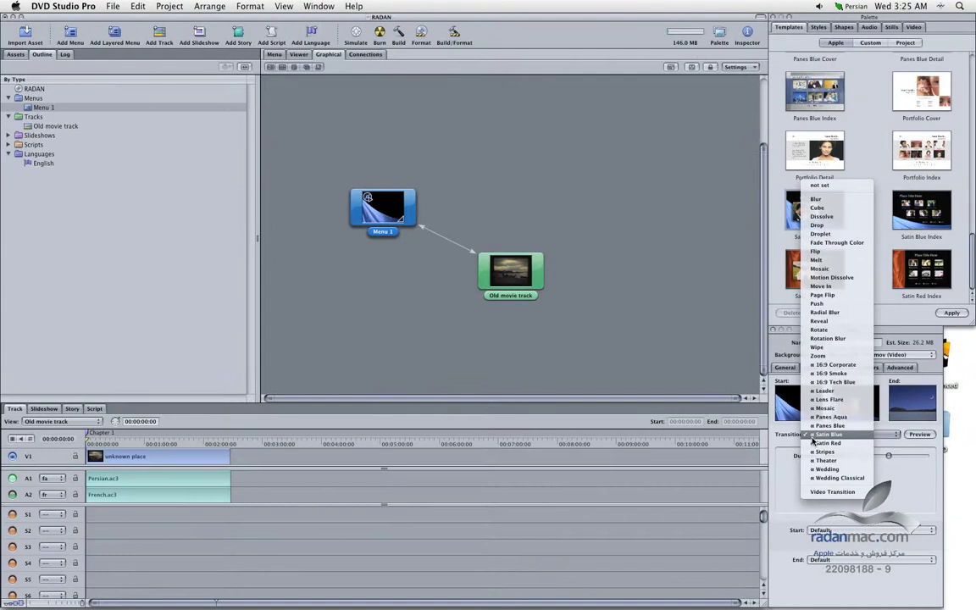
pyautogui.click(811, 435)
# - Spread the Menu 1 and Old movie track tiles apart and set Menu 1's transition to Dissolve
pyautogui.moveTo(513, 285); pyautogui.dragTo(520, 308)
pyautogui.moveTo(399, 219)
pyautogui.mouseDown()
pyautogui.moveTo(381, 219)
pyautogui.moveTo(416, 213)
pyautogui.mouseUp()
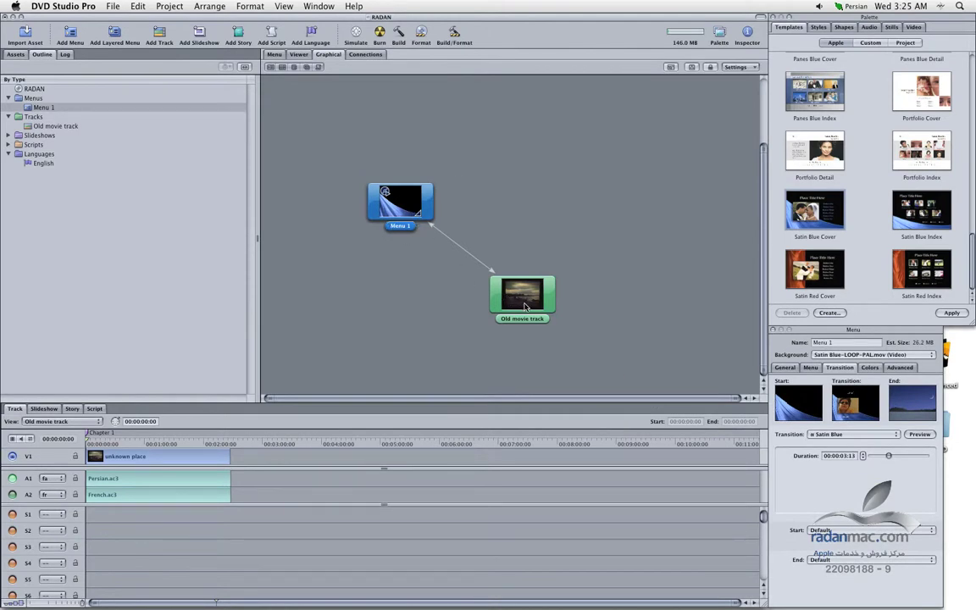
pyautogui.click(884, 433)
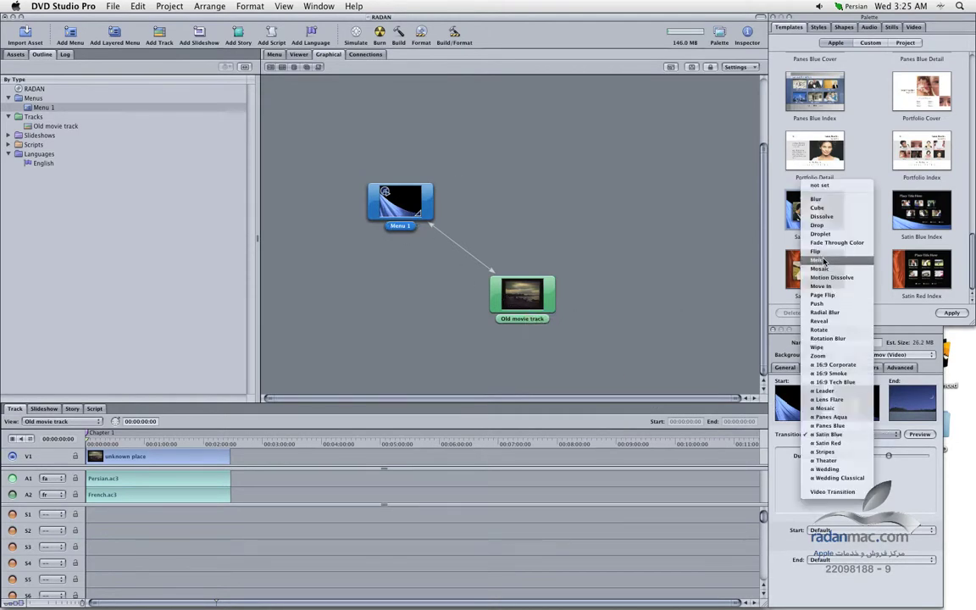
pyautogui.click(822, 216)
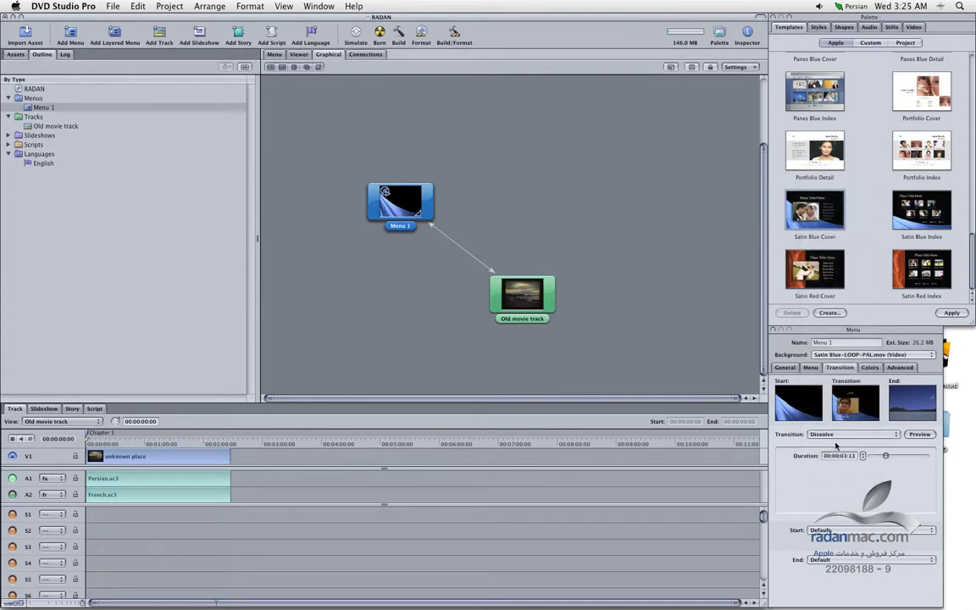
# - Test the Dissolve transition by playing the movie from the menu in the Simulator, and return to the Graphical view
pyautogui.click(274, 54)
pyautogui.click(355, 32)
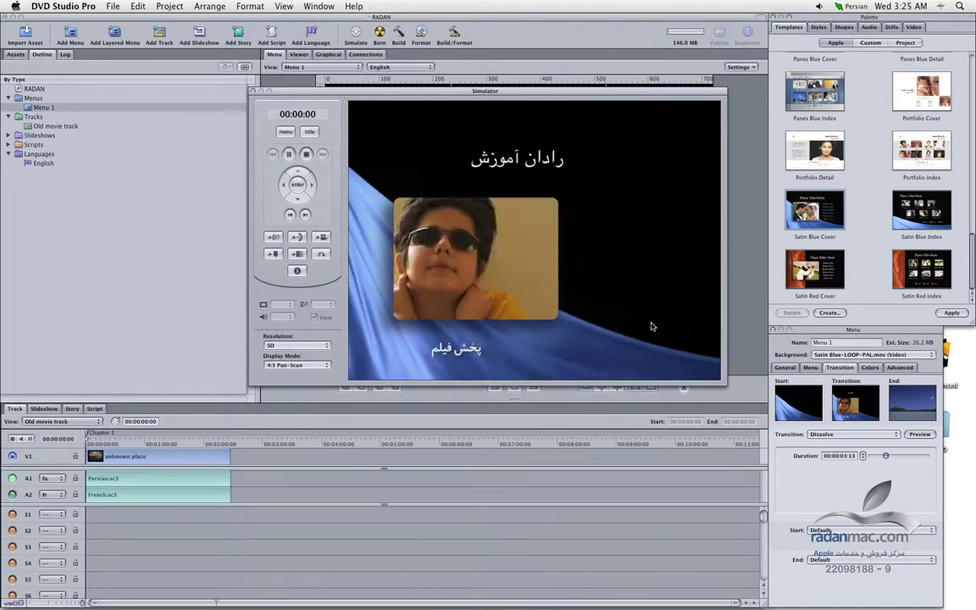
pyautogui.click(534, 351)
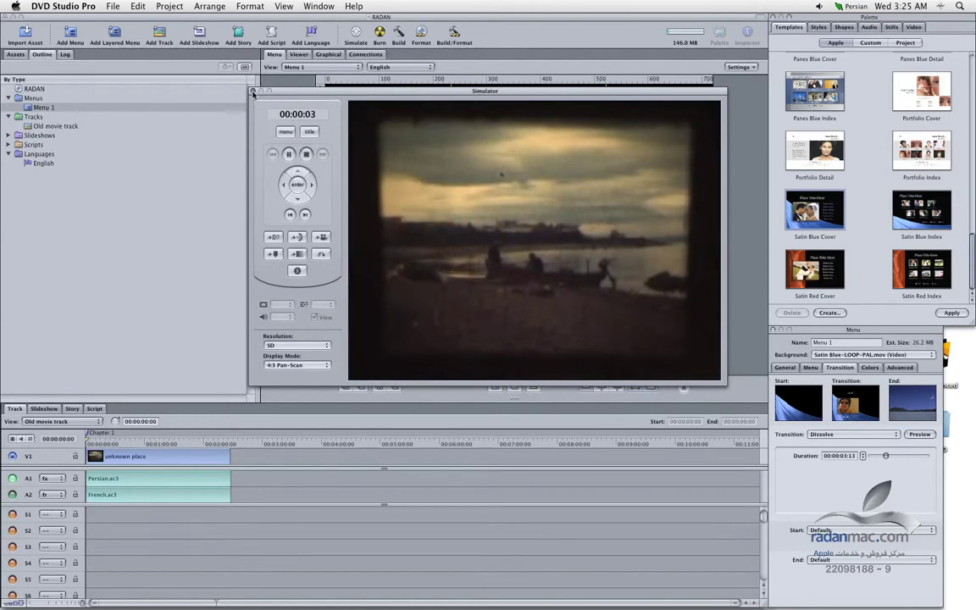
pyautogui.click(253, 91)
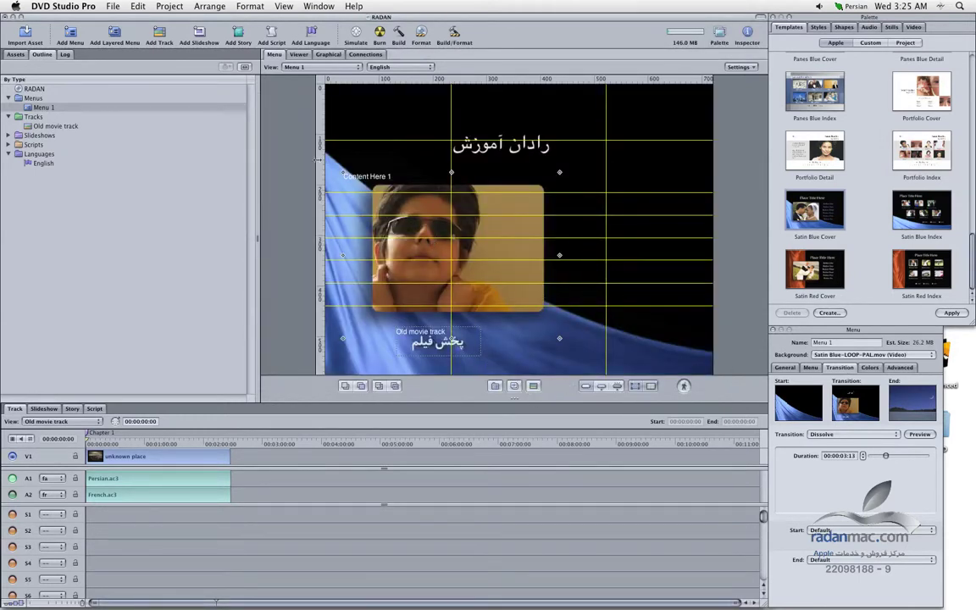
pyautogui.click(328, 54)
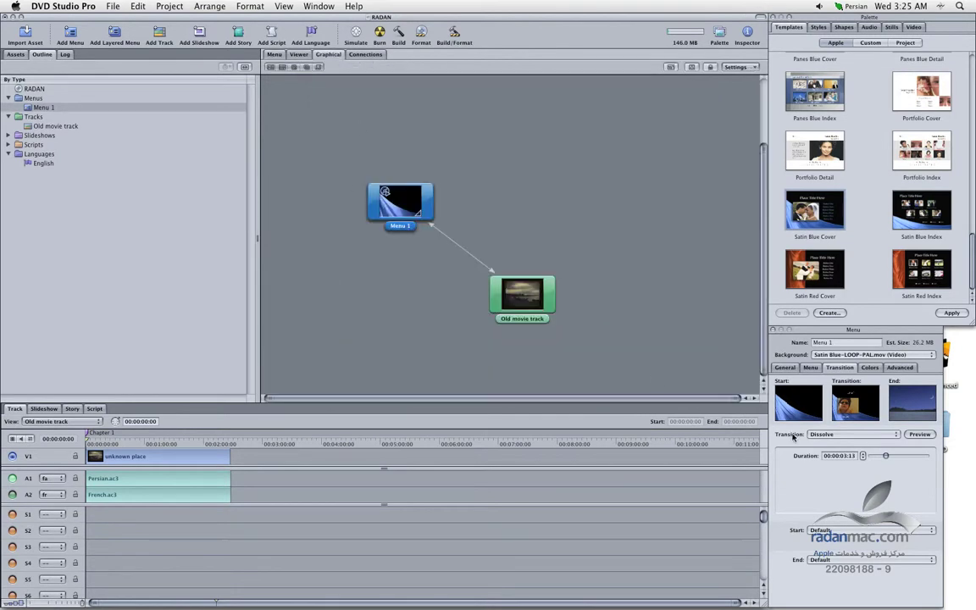
# - Set Menu 1's transition to Panes Aqua and move its tile slightly in the Graphical view
pyautogui.click(854, 436)
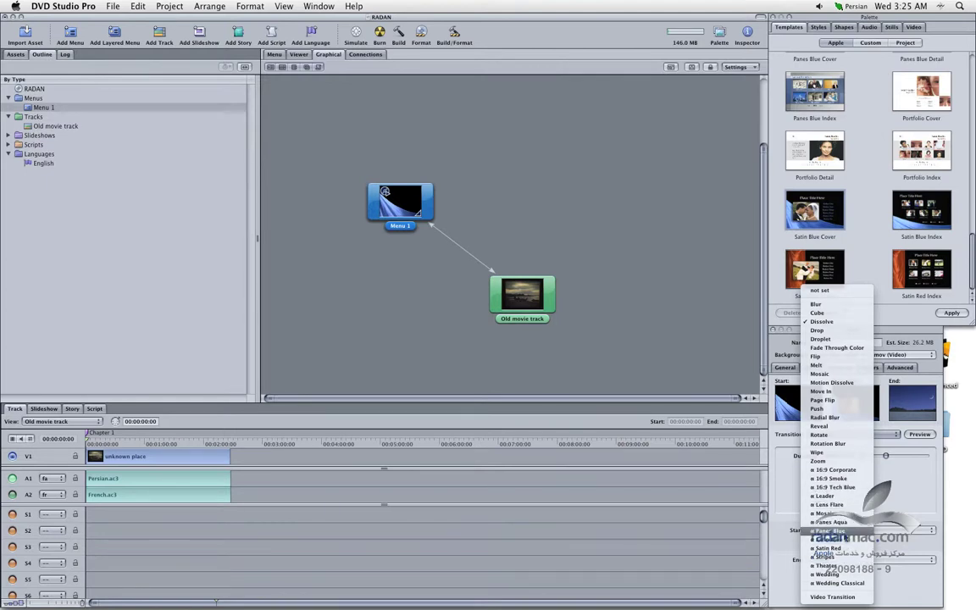
pyautogui.click(830, 522)
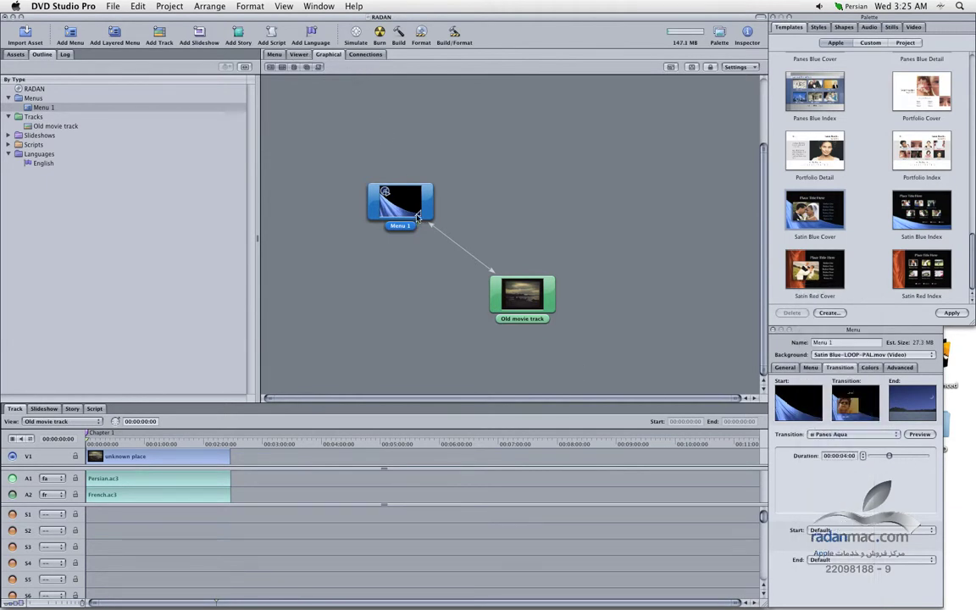
pyautogui.rightClick(417, 213)
pyautogui.click(391, 205)
pyautogui.moveTo(413, 202); pyautogui.dragTo(408, 226)
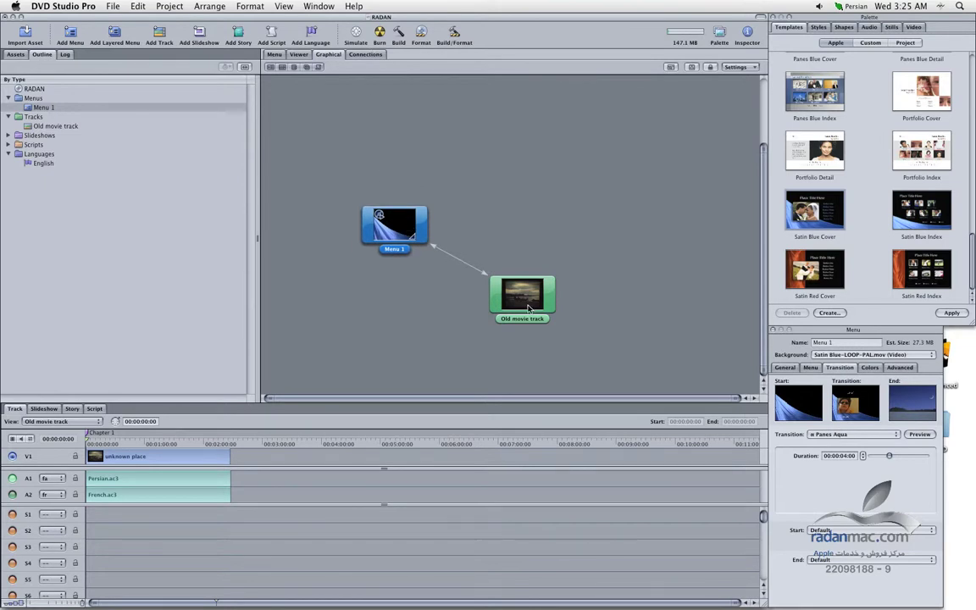
# - Simulate Old movie track on its own, followed by Menu 1 to test its Panes Aqua transition, closing the Simulator each time
pyautogui.click(527, 310)
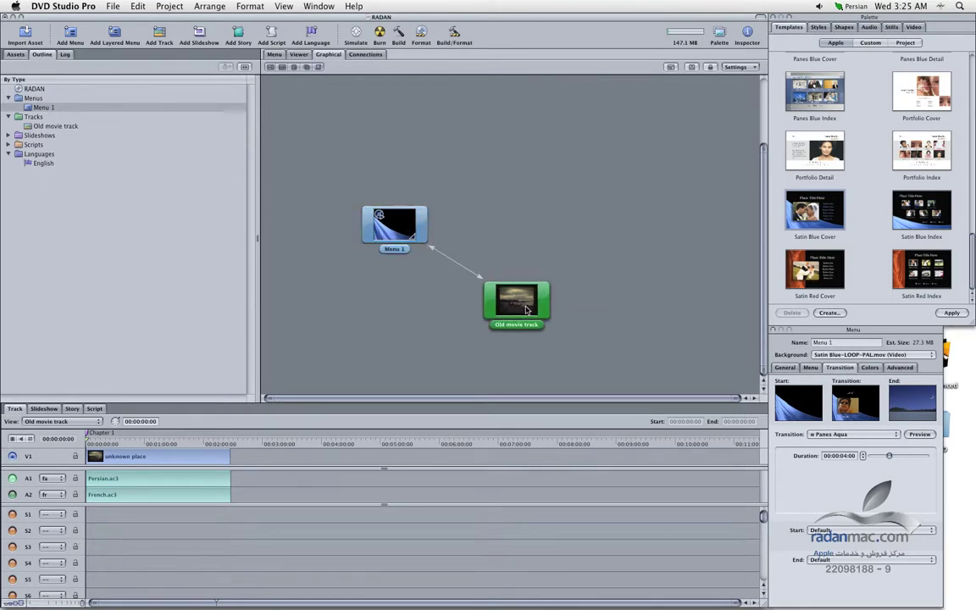
pyautogui.rightClick(527, 309)
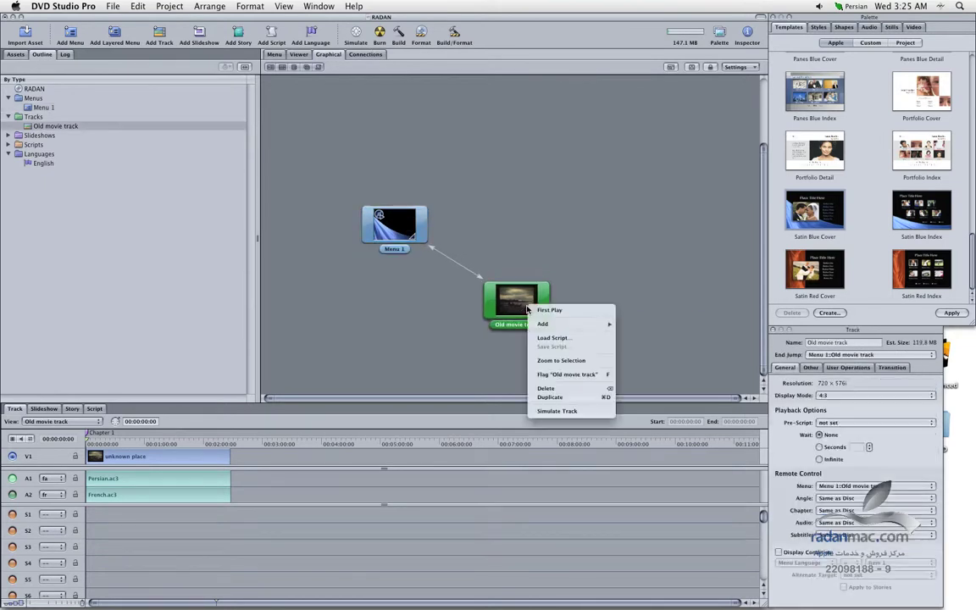
pyautogui.click(581, 412)
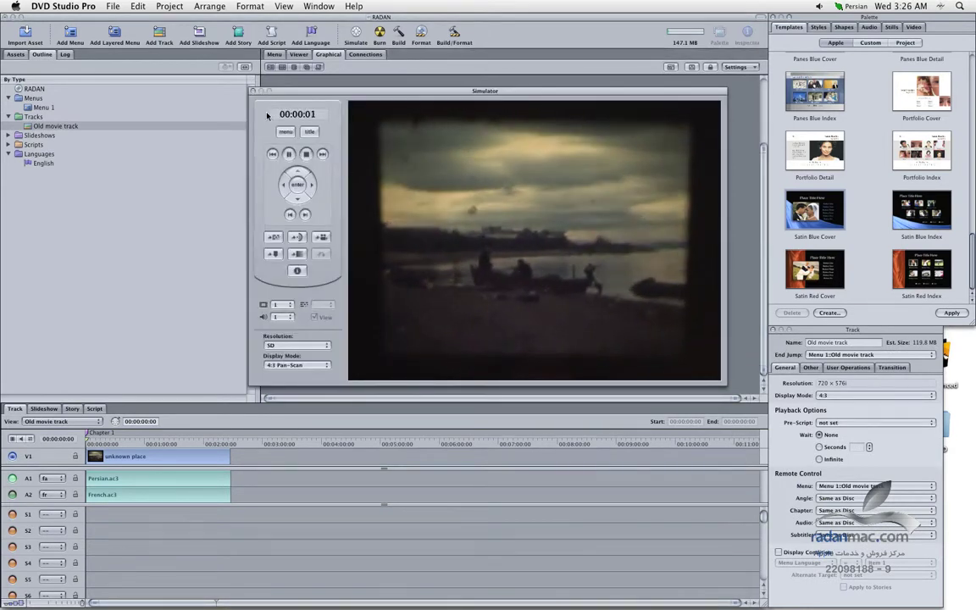
pyautogui.click(252, 92)
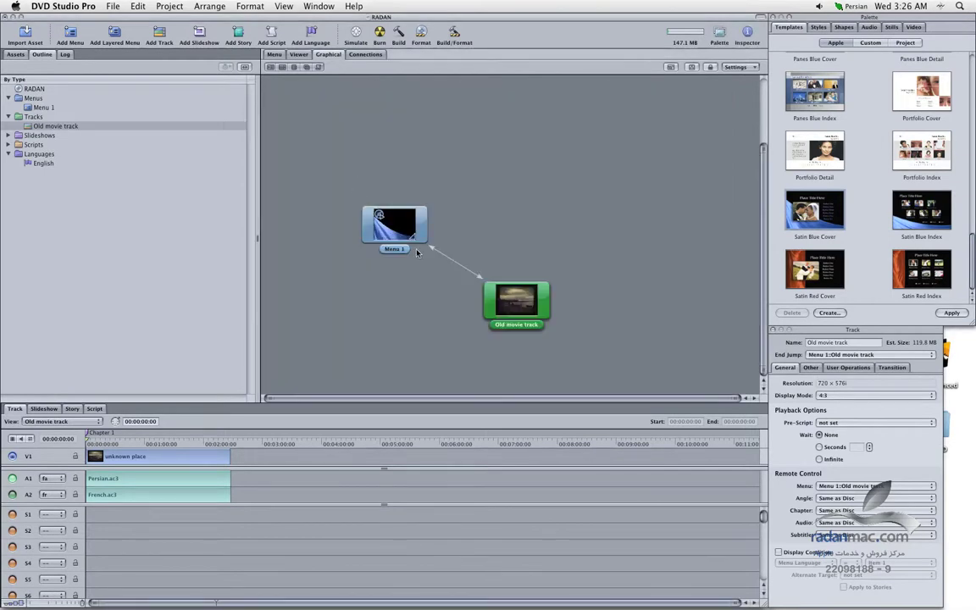
pyautogui.rightClick(410, 225)
pyautogui.click(449, 330)
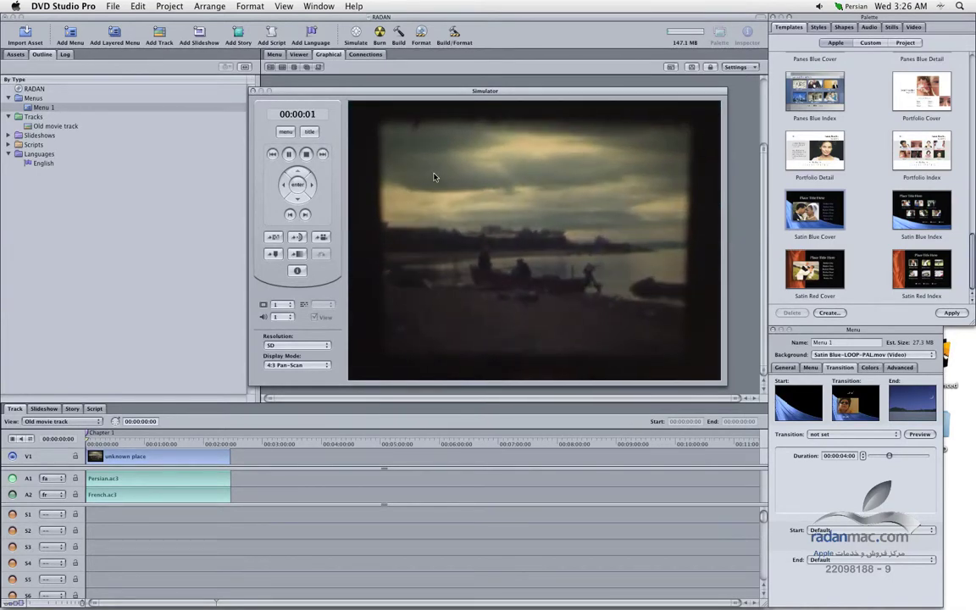
pyautogui.click(253, 91)
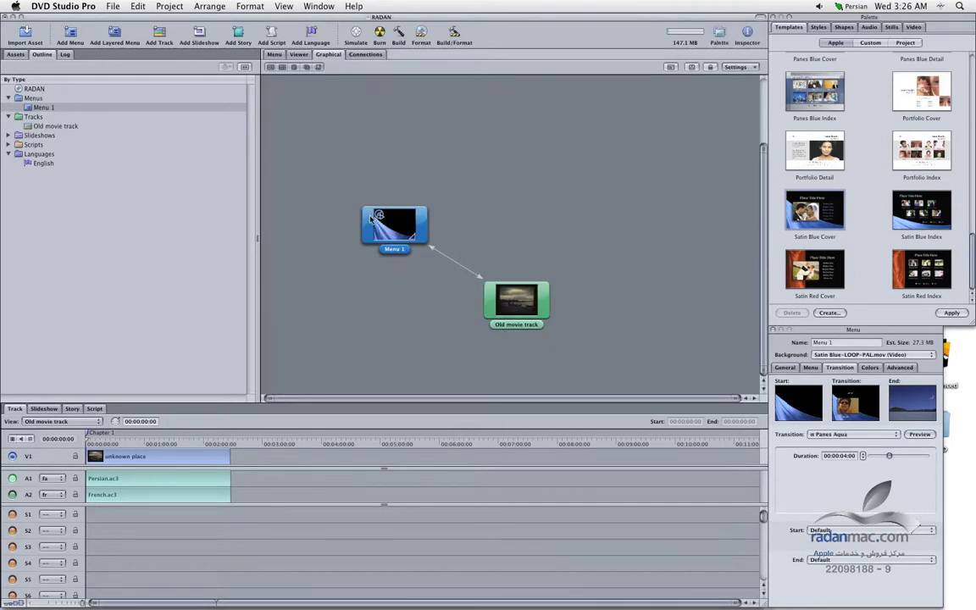
# - Set Menu 1's transition to Satin Blue with a duration of 00:00:02:00, preview it, and adjust both tiles' positions
pyautogui.click(863, 434)
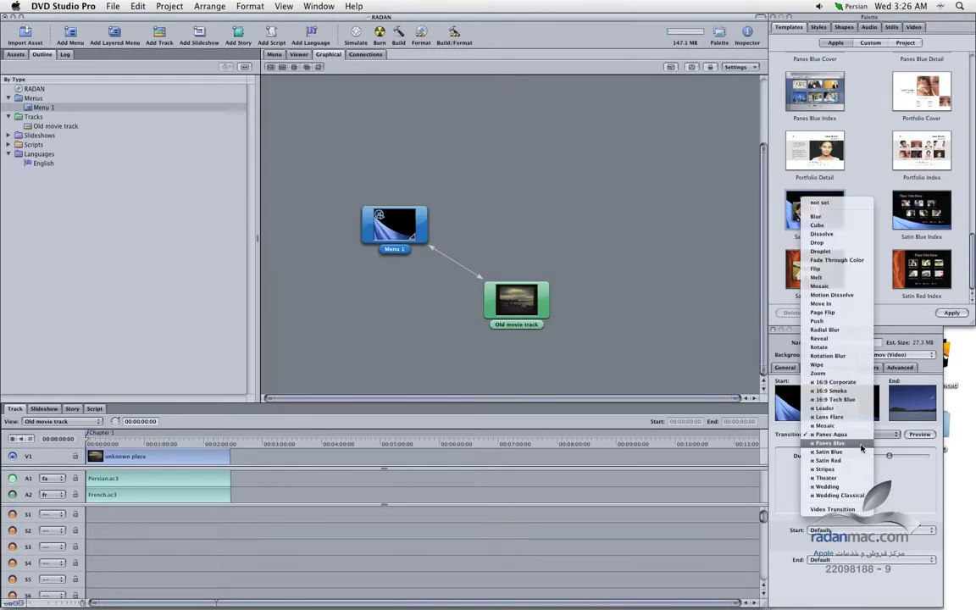
pyautogui.click(863, 455)
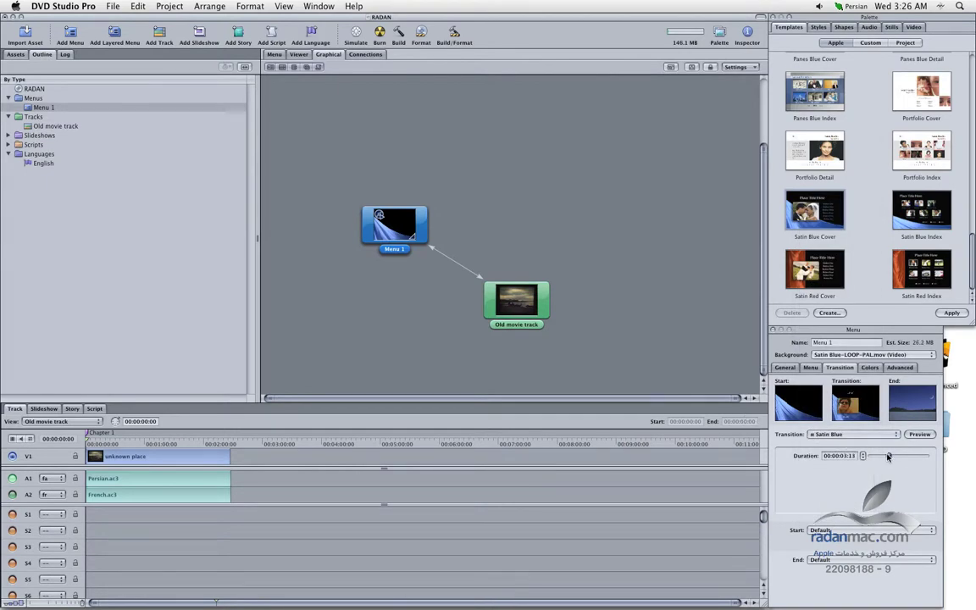
pyautogui.moveTo(885, 457); pyautogui.dragTo(874, 461)
pyautogui.click(916, 437)
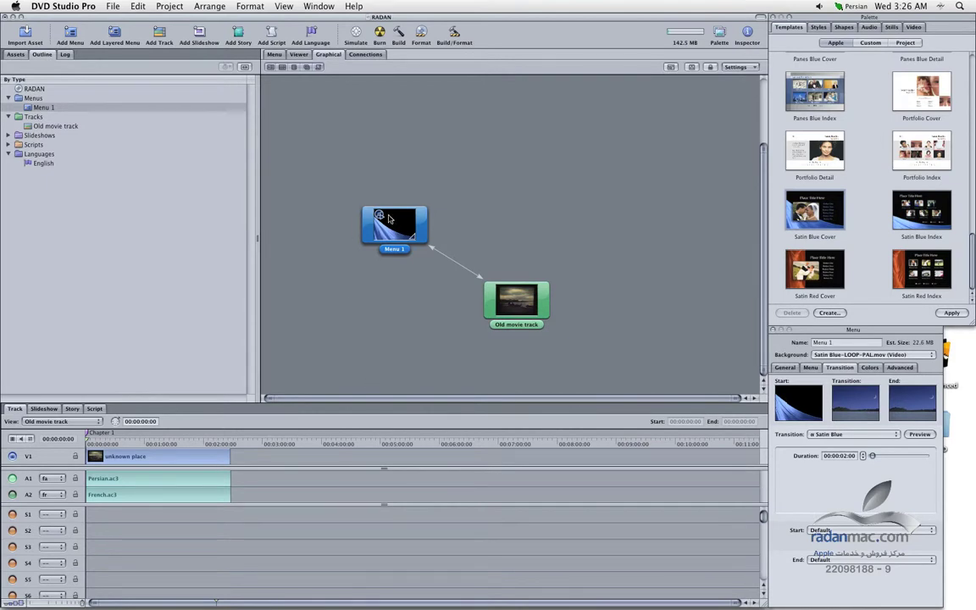
pyautogui.moveTo(389, 219); pyautogui.dragTo(383, 212)
pyautogui.moveTo(550, 308); pyautogui.dragTo(544, 303)
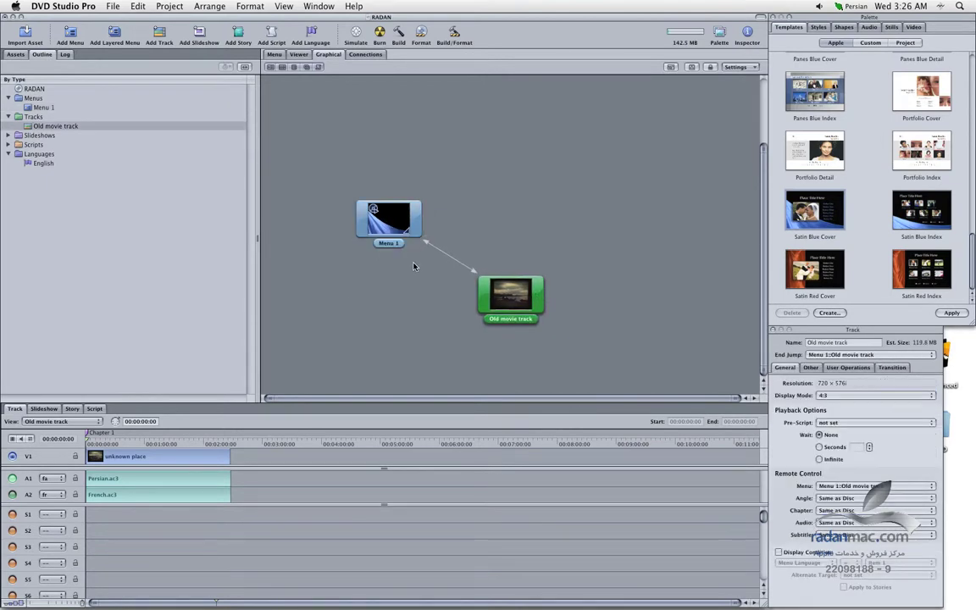
# - Show Menu 1 in the Menu editor and switch the keyboard input language to U.S
pyautogui.click(275, 54)
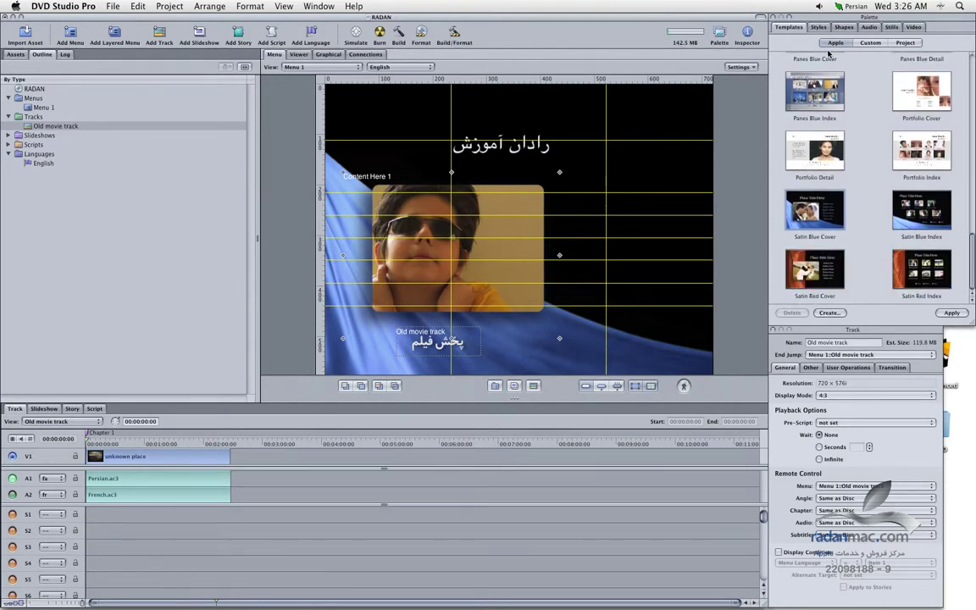
pyautogui.click(843, 6)
pyautogui.click(843, 20)
# - Look through the Custom, Project and Apple template collections in the Palette
pyautogui.click(869, 43)
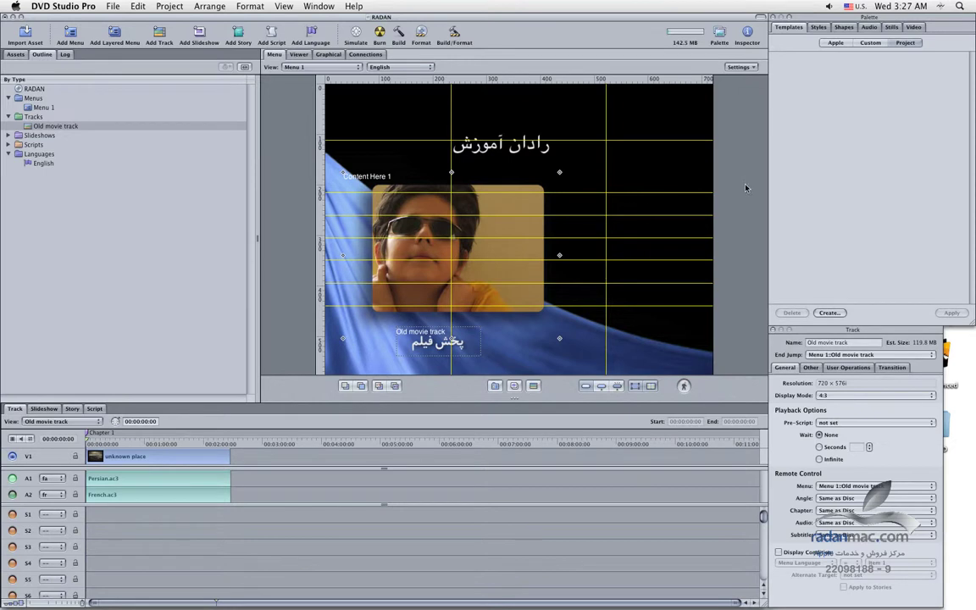
pyautogui.click(866, 46)
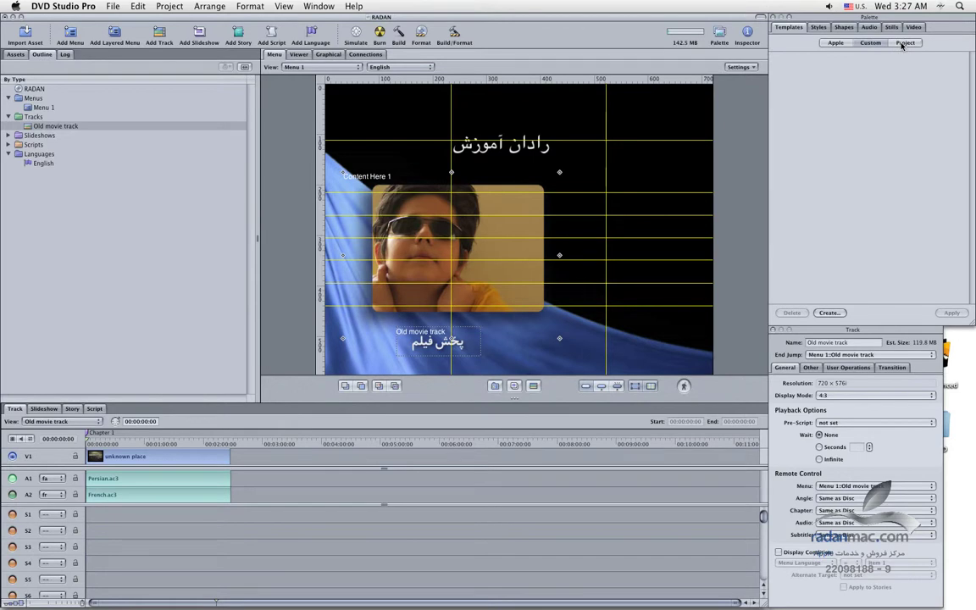
pyautogui.click(835, 43)
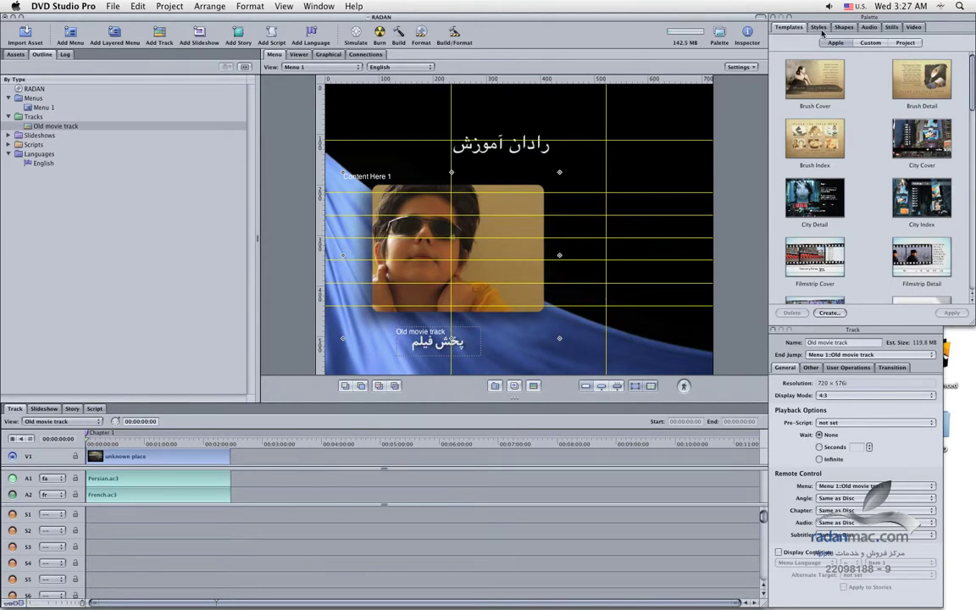
# - Look through the Apple button styles in the Palette
pyautogui.click(819, 27)
pyautogui.click(801, 57)
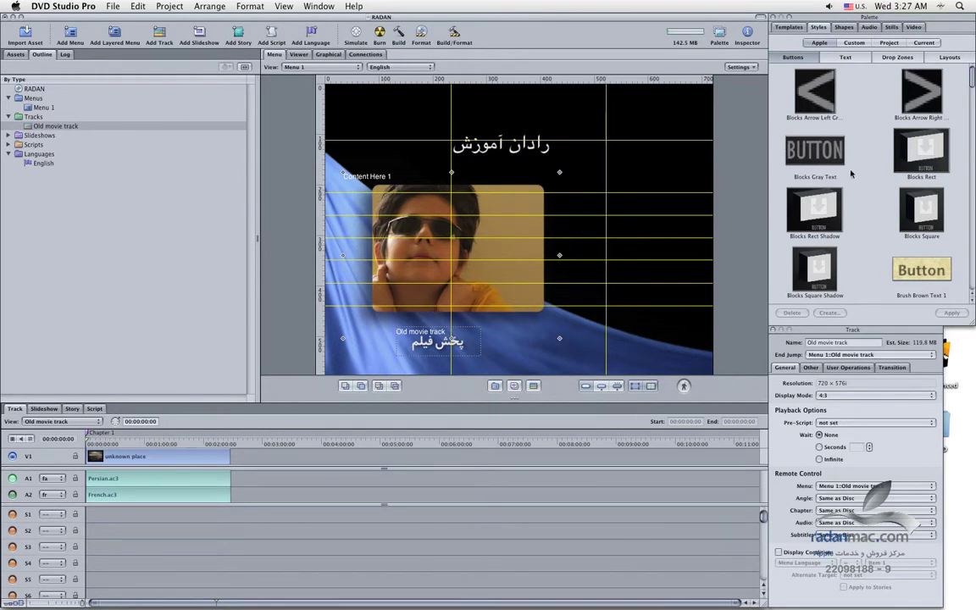
pyautogui.scroll(-5, 885, 207)
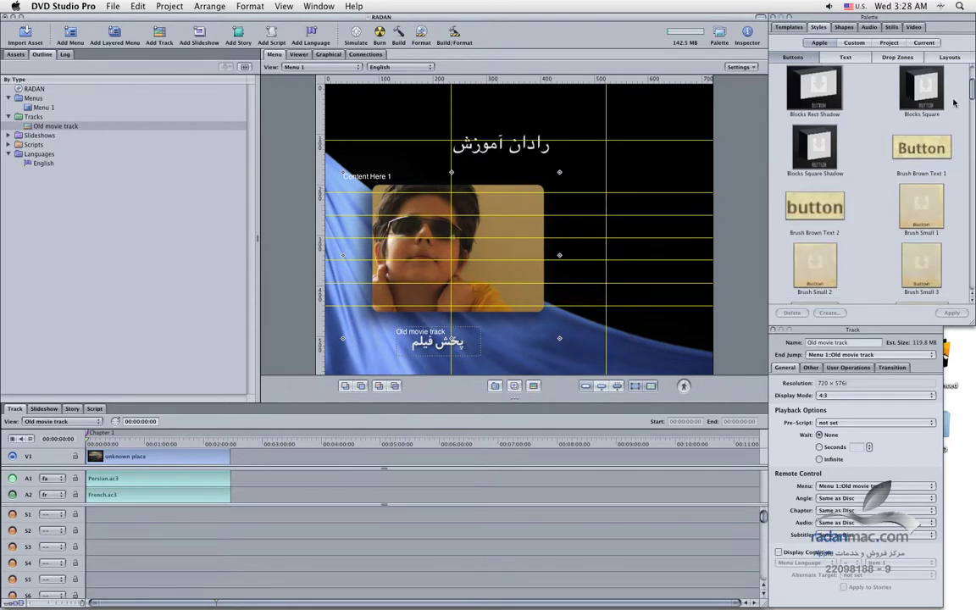
pyautogui.scroll(-1, 972, 95)
pyautogui.scroll(-4, 972, 96)
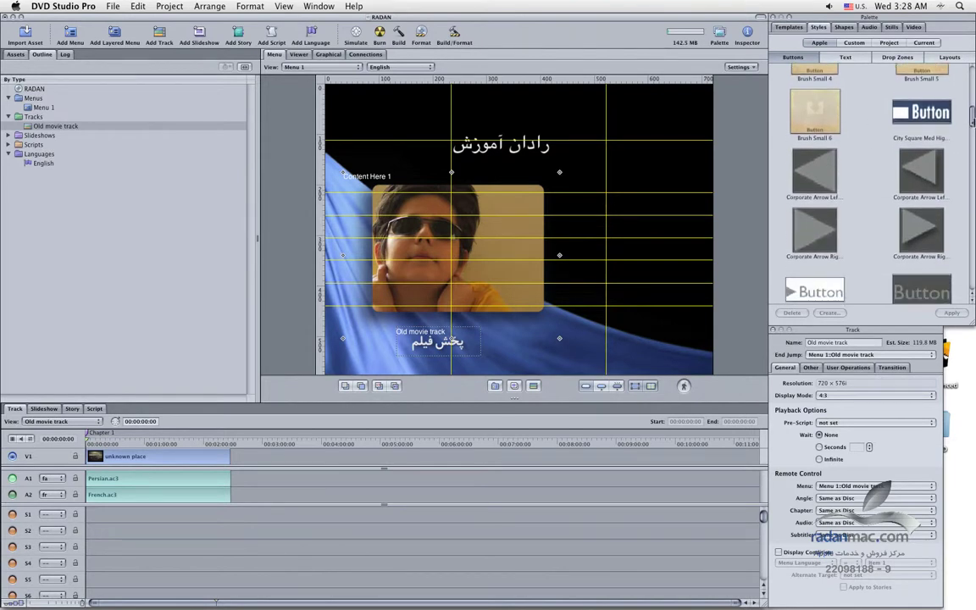
pyautogui.moveTo(972, 103); pyautogui.dragTo(972, 125)
pyautogui.scroll(-3, 856, 264)
pyautogui.scroll(-8, 815, 178)
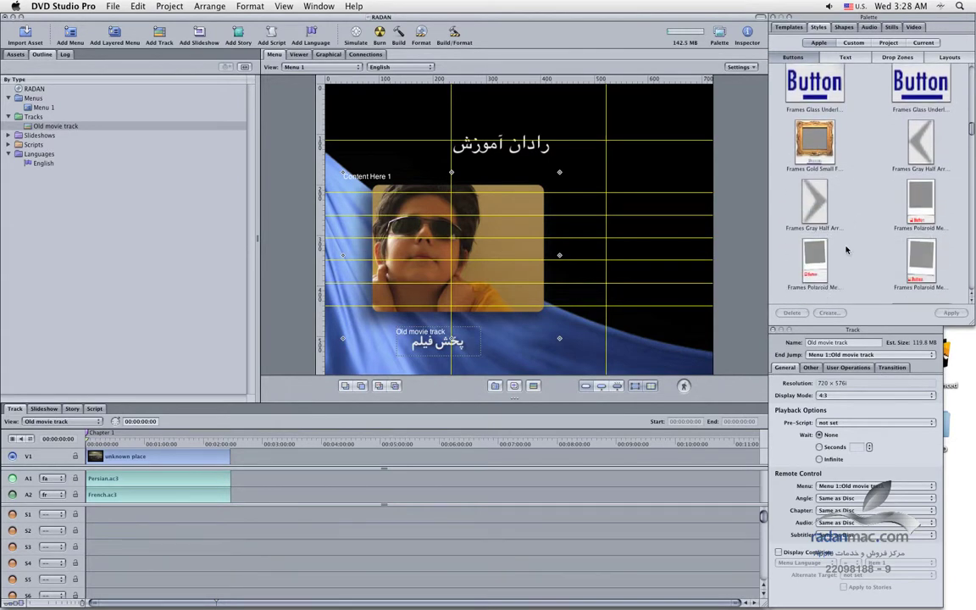
pyautogui.scroll(-5, 846, 248)
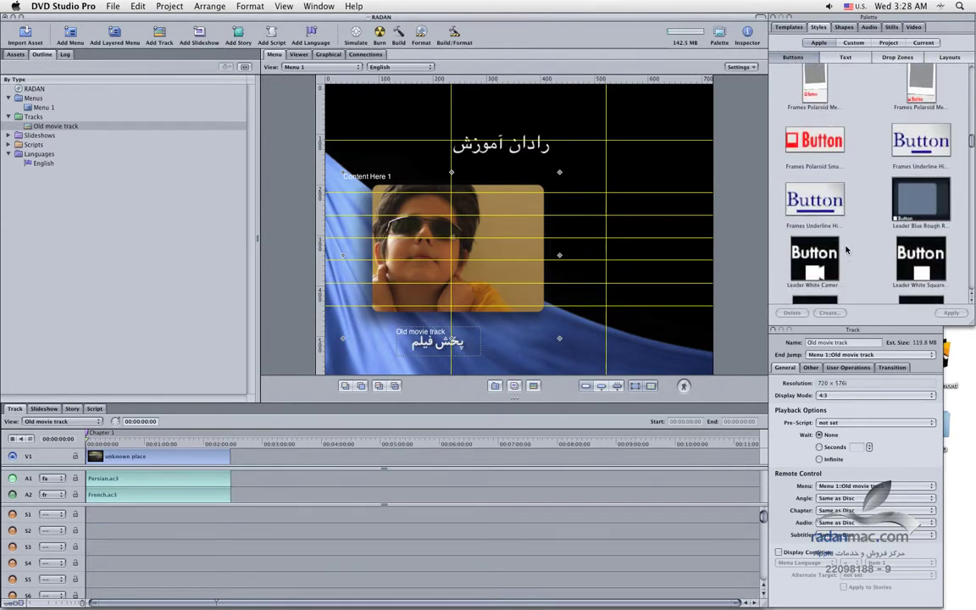
# - Try out a left-pointing Leader White Triangle button beside the Old movie track button and delete it from the menu
pyautogui.moveTo(826, 248); pyautogui.dragTo(558, 352)
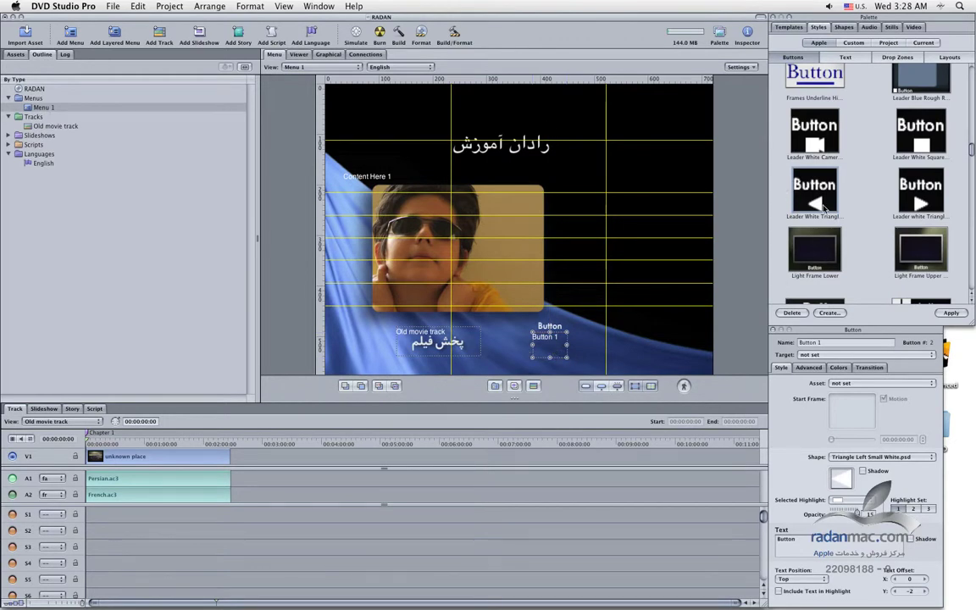
pyautogui.moveTo(564, 373); pyautogui.dragTo(549, 347)
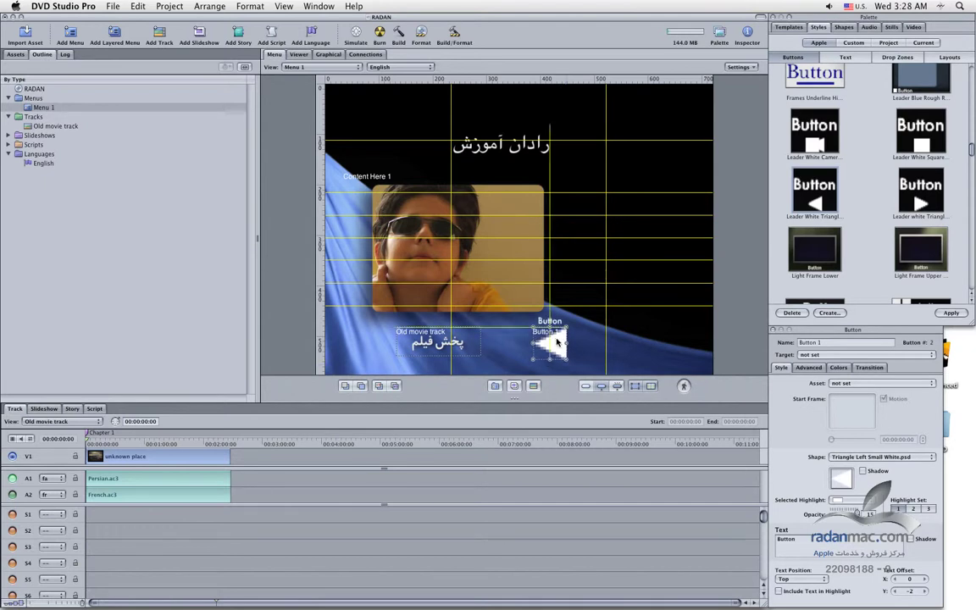
pyautogui.press('Delete')
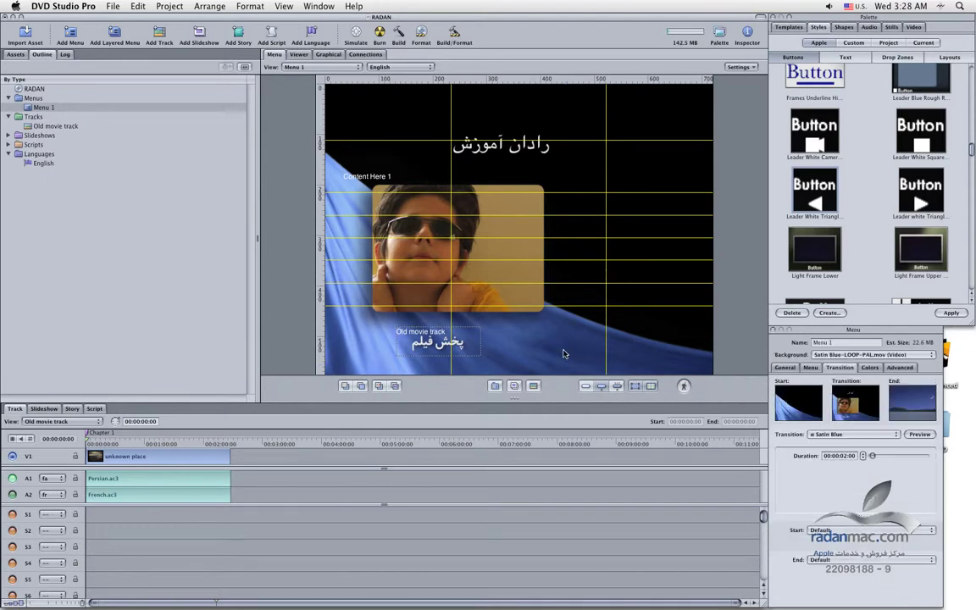
# - Look through the Apple text styles and drop zone styles in the Palette
pyautogui.click(846, 57)
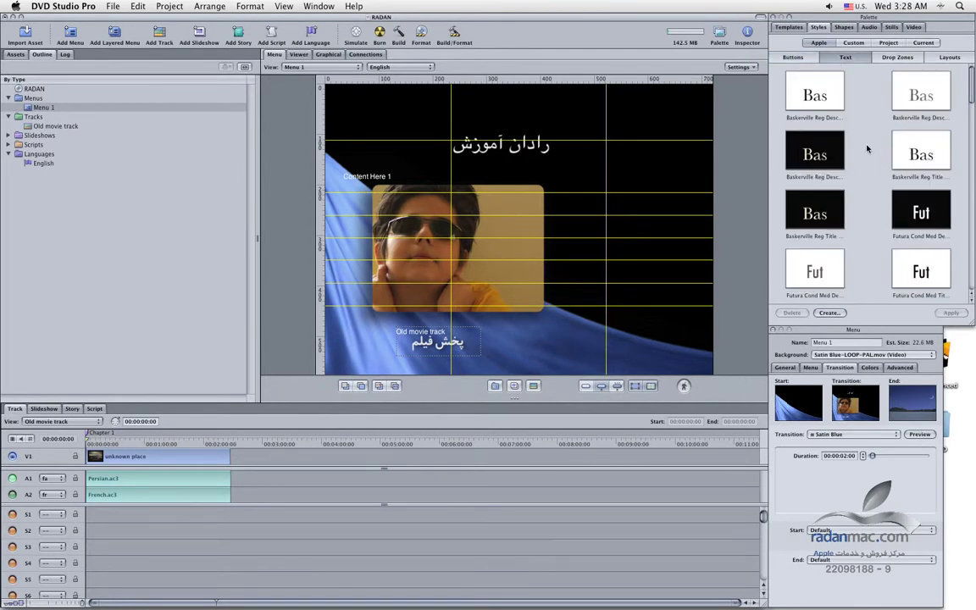
pyautogui.scroll(-5, 853, 188)
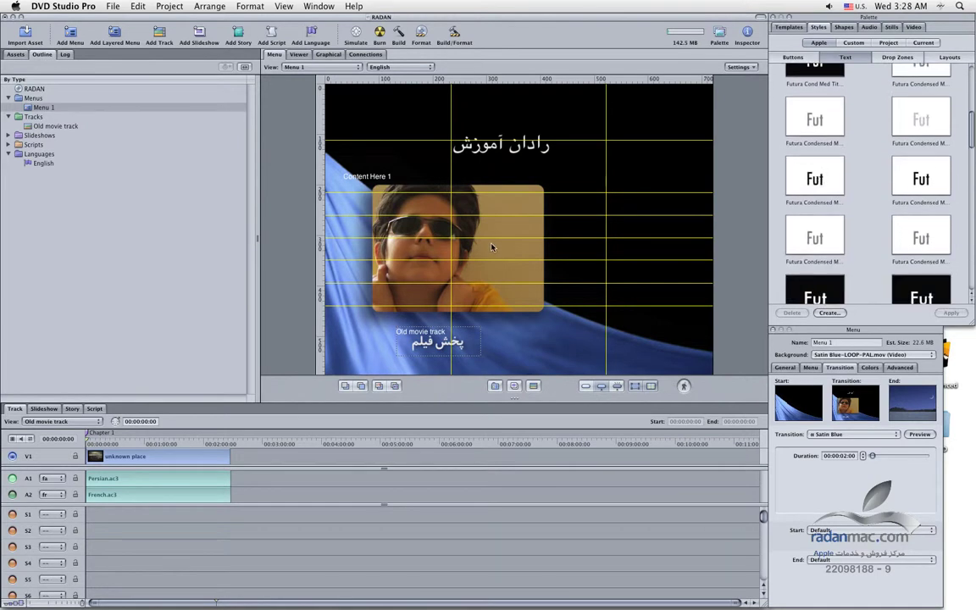
pyautogui.click(885, 57)
pyautogui.scroll(-5, 969, 84)
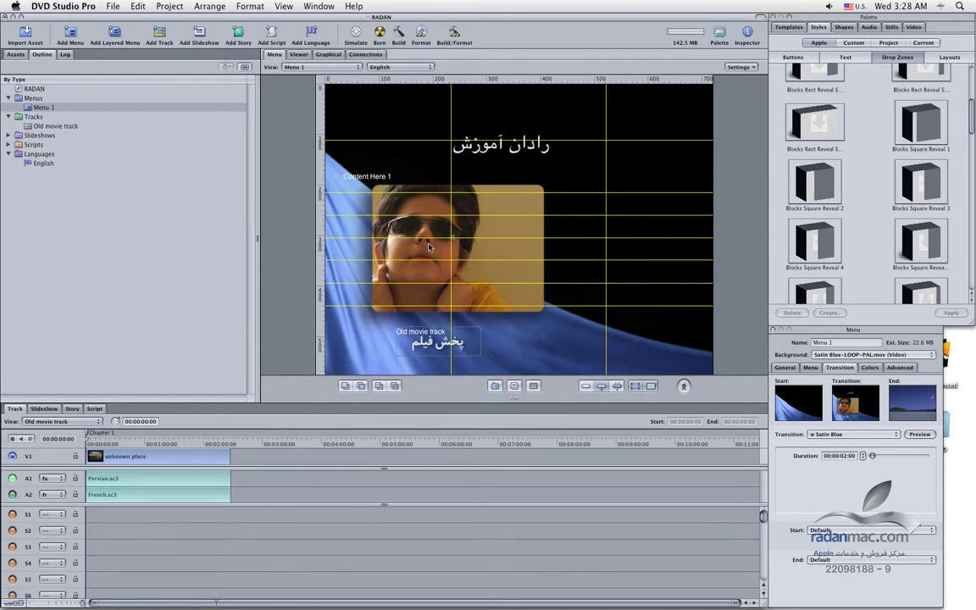
pyautogui.moveTo(971, 110); pyautogui.dragTo(972, 154)
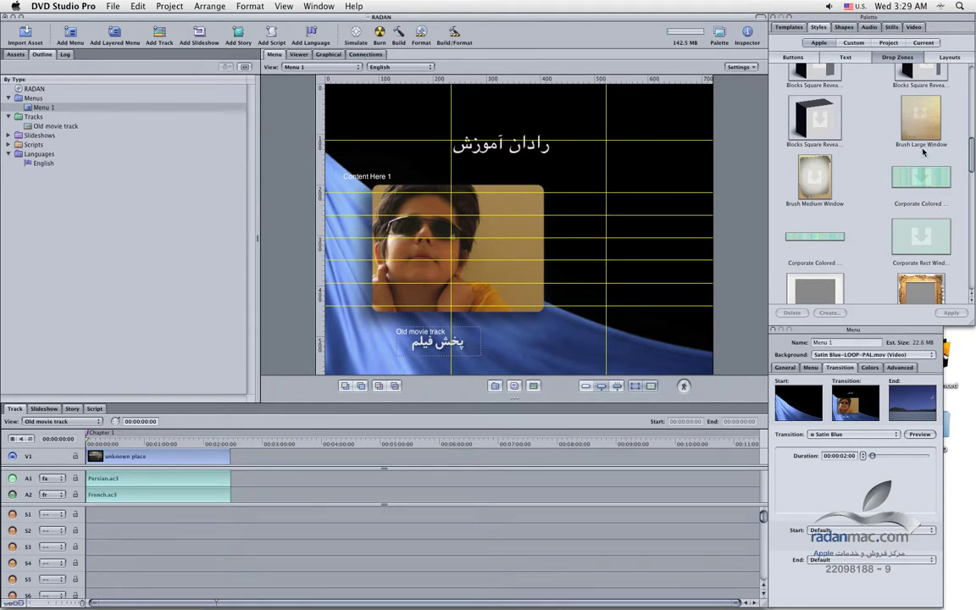
pyautogui.moveTo(973, 152)
pyautogui.mouseDown()
pyautogui.moveTo(973, 263)
pyautogui.moveTo(953, 165)
pyautogui.mouseUp()
pyautogui.scroll(6, 941, 169)
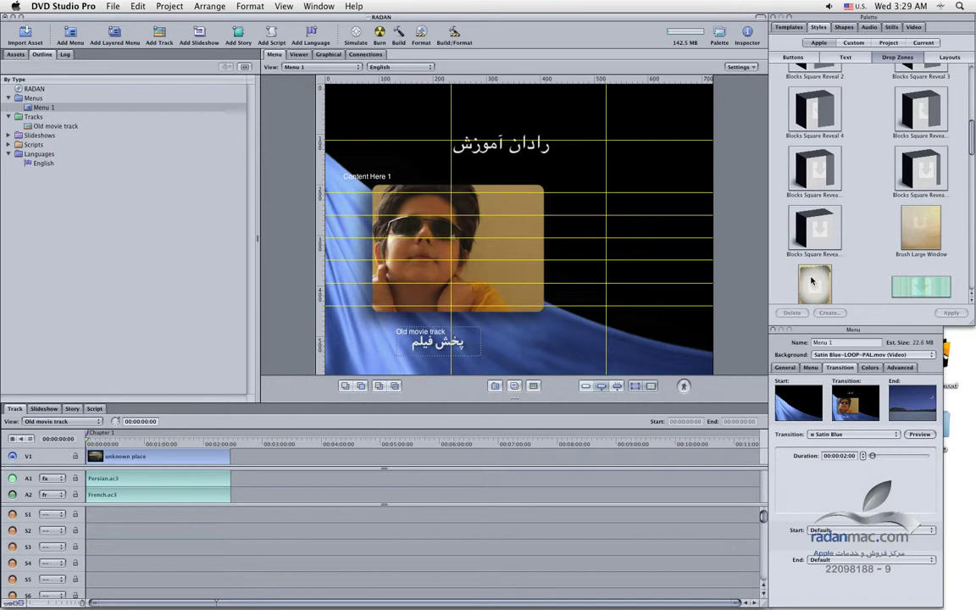
# - Replace Menu 1's Content Here 1 drop zone with a Brush Medium Window drop zone positioned at about Left 360, Top 152
pyautogui.moveTo(814, 287); pyautogui.dragTo(622, 246)
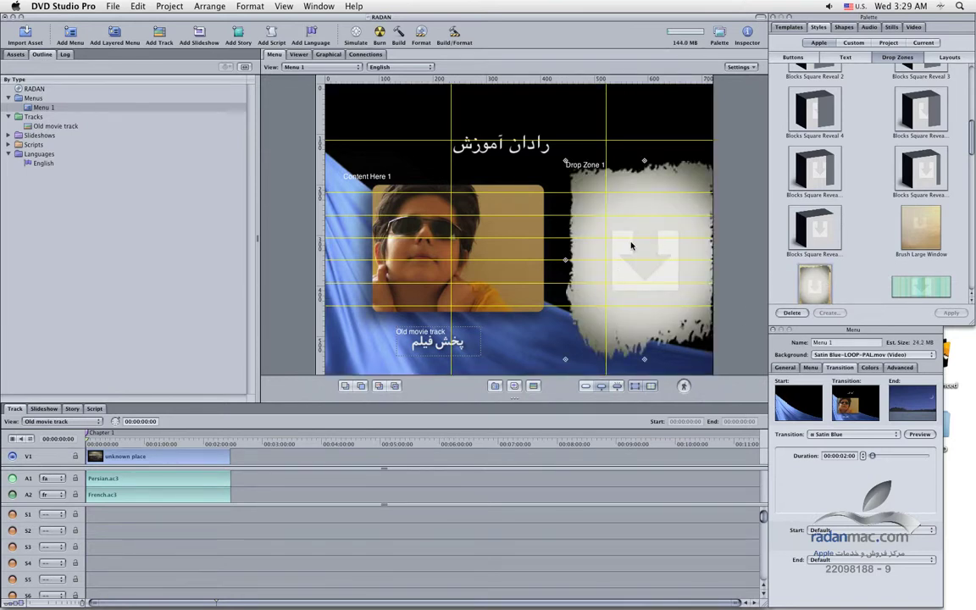
pyautogui.moveTo(555, 235); pyautogui.dragTo(555, 231)
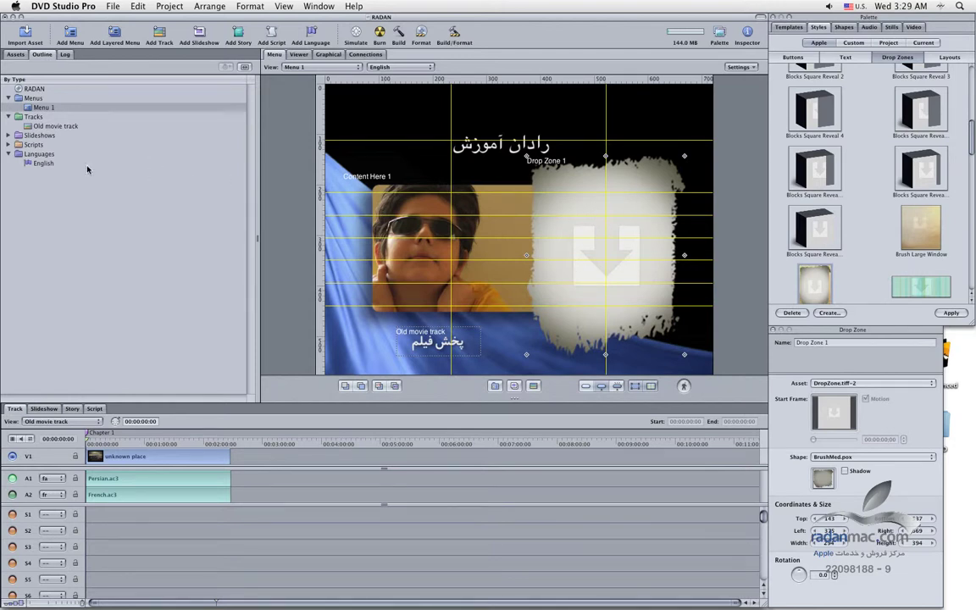
pyautogui.click(505, 214)
pyautogui.press('Delete')
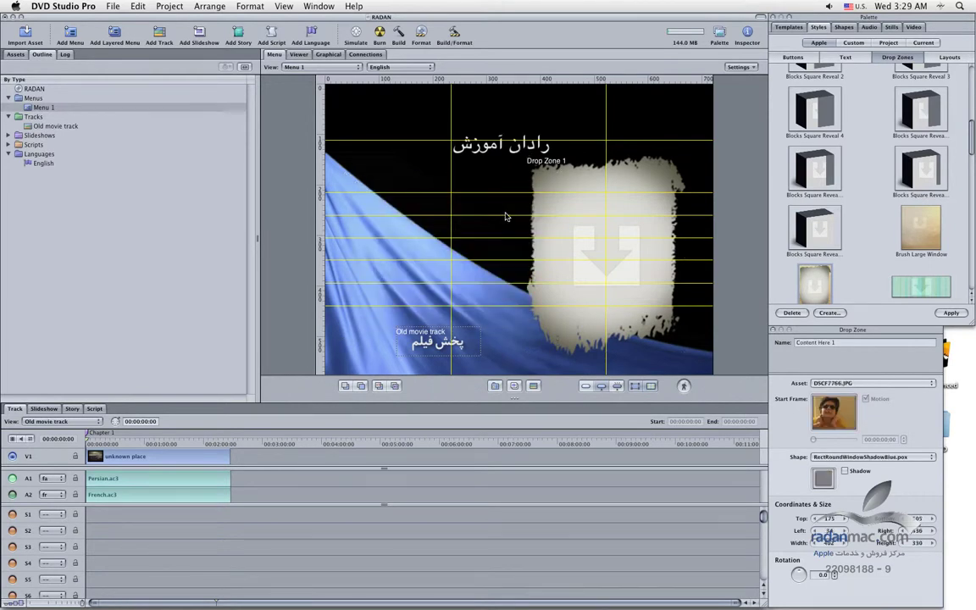
pyautogui.click(585, 207)
pyautogui.moveTo(585, 208)
pyautogui.mouseDown()
pyautogui.moveTo(453, 214)
pyautogui.moveTo(579, 214)
pyautogui.mouseUp()
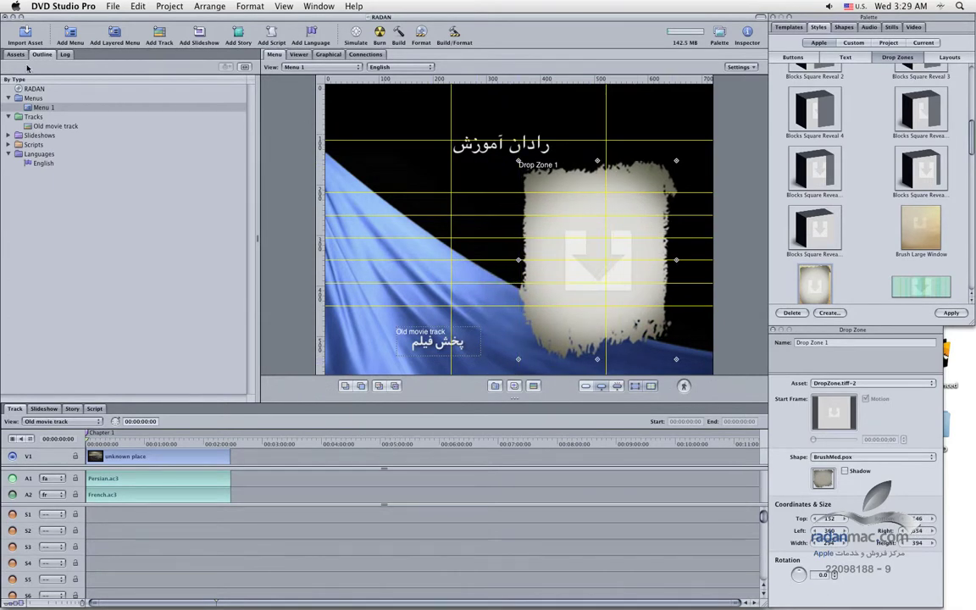
# - Assign the photo asset DSCF7766.JPG to the Brush Medium Window drop zone
pyautogui.click(16, 54)
pyautogui.moveTo(52, 136); pyautogui.dragTo(584, 250)
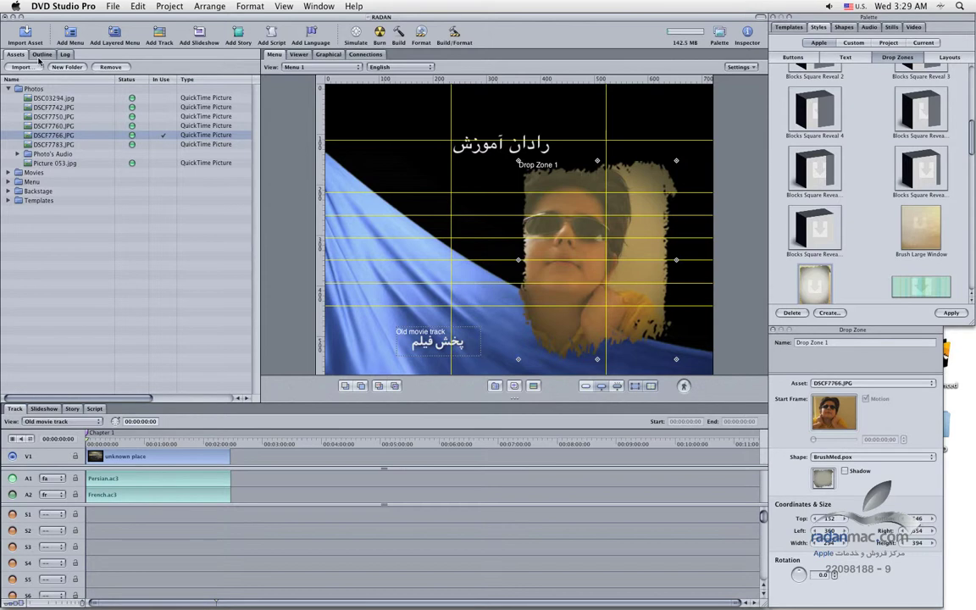
# - Delete the Brush Medium Window drop zone containing the photo from Menu 1
pyautogui.press('Delete')
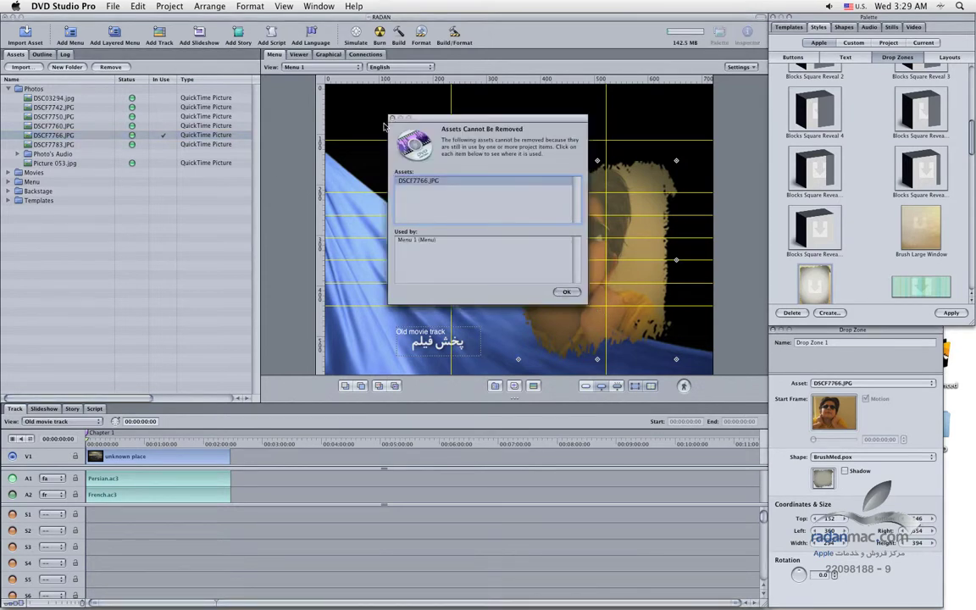
pyautogui.click(565, 293)
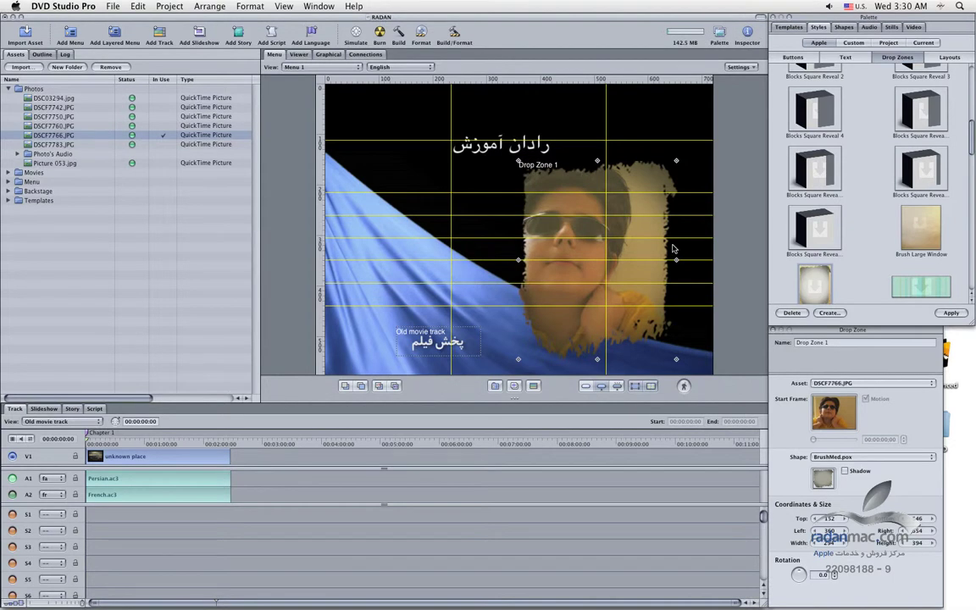
pyautogui.press('Delete')
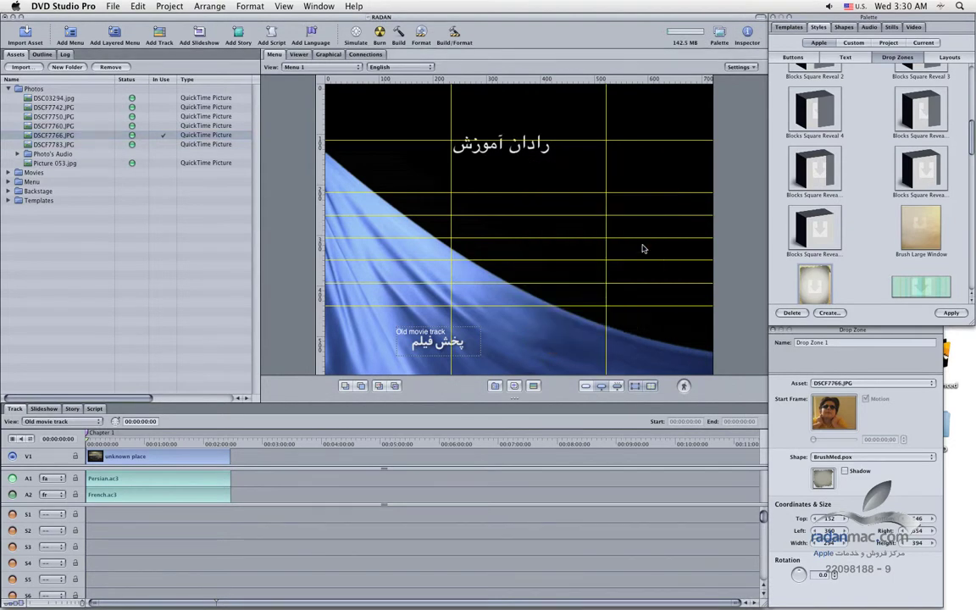
# - Look through the layout styles in the Apple, Custom, Project and Current collections
pyautogui.click(966, 58)
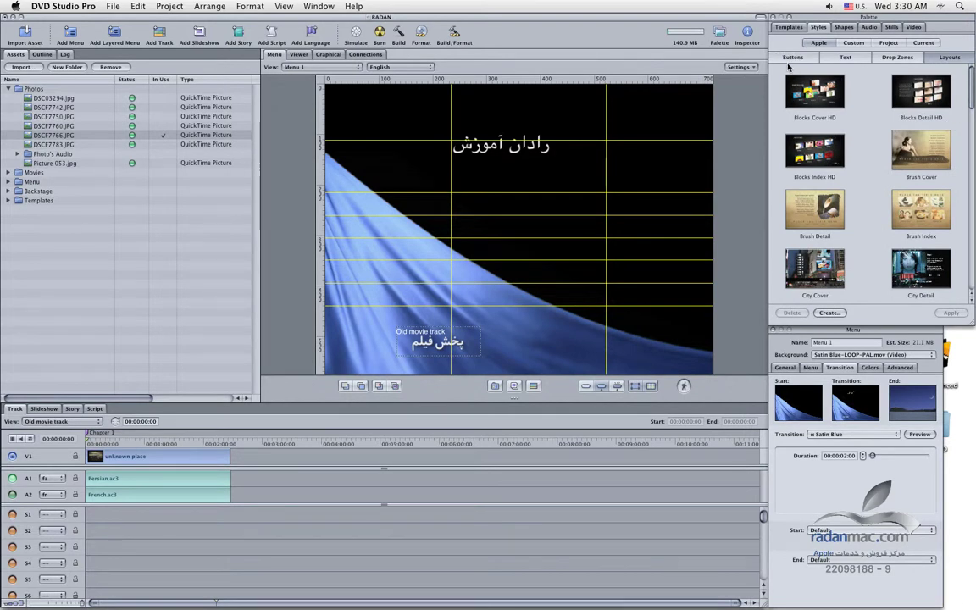
pyautogui.click(788, 27)
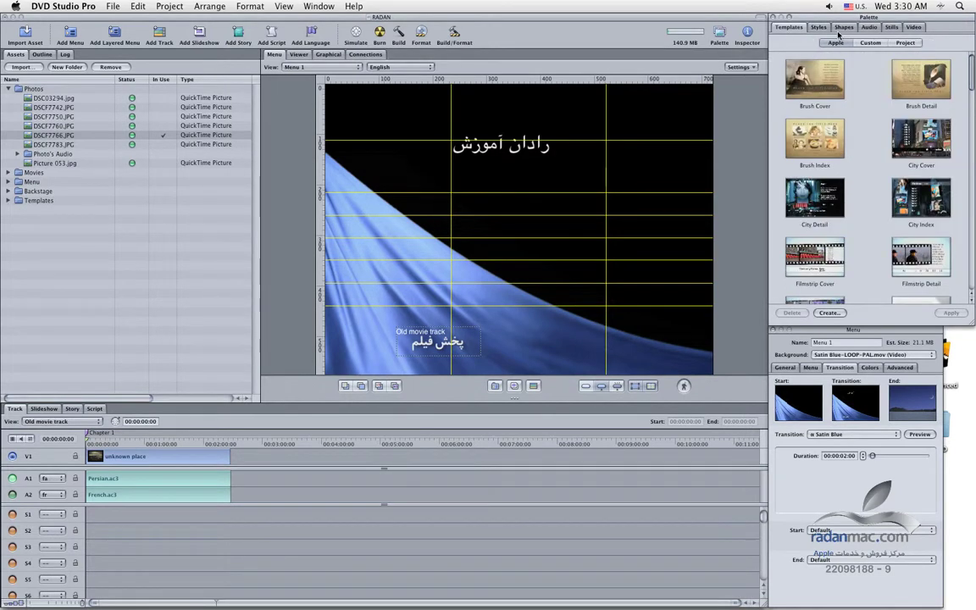
pyautogui.click(815, 27)
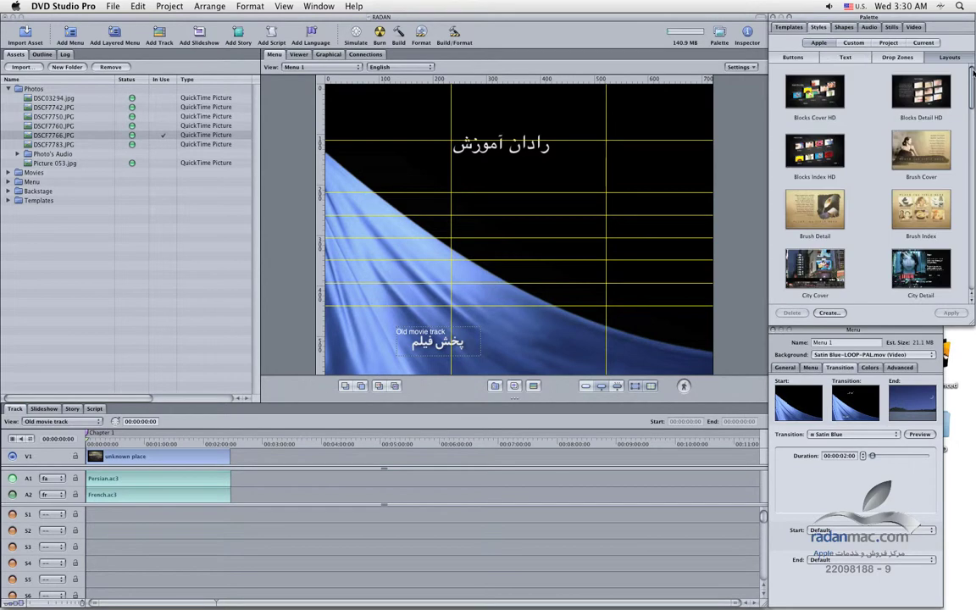
pyautogui.moveTo(971, 77); pyautogui.dragTo(971, 263)
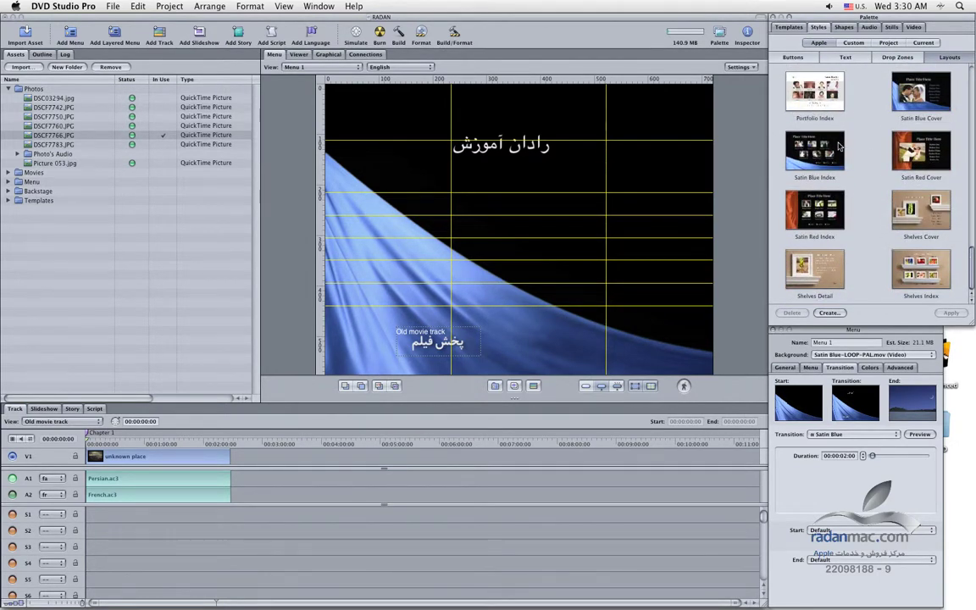
pyautogui.click(852, 43)
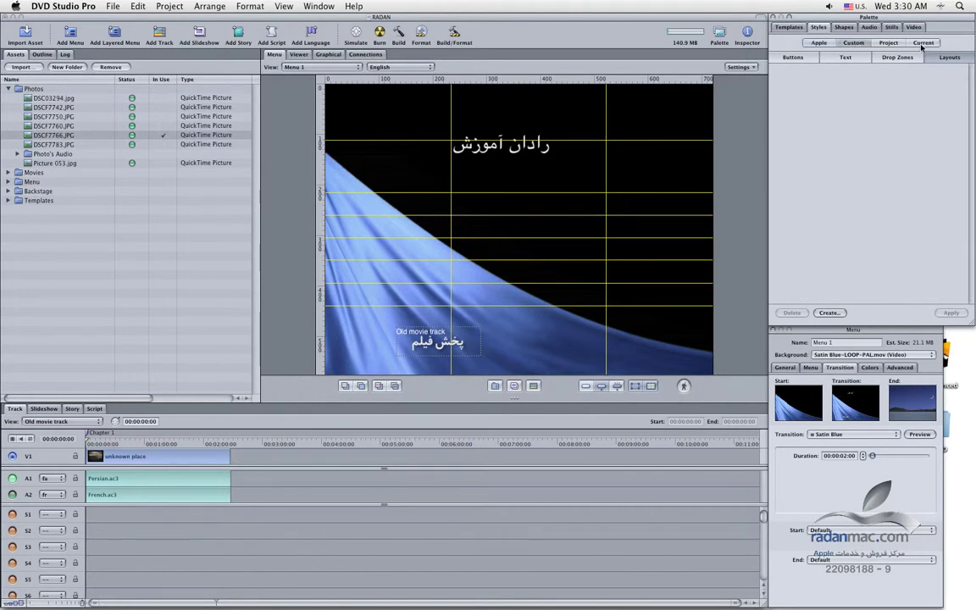
pyautogui.click(788, 27)
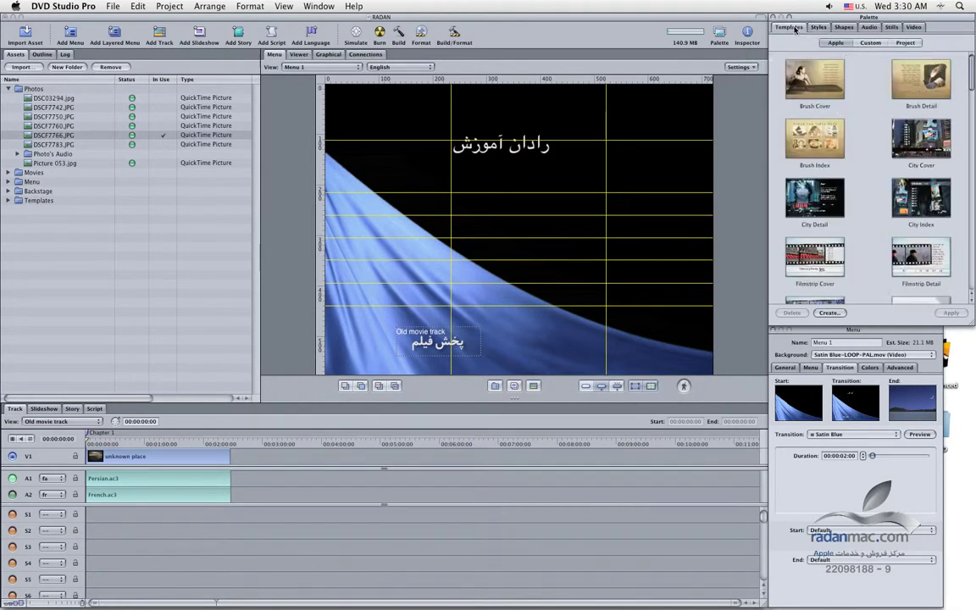
pyautogui.click(830, 27)
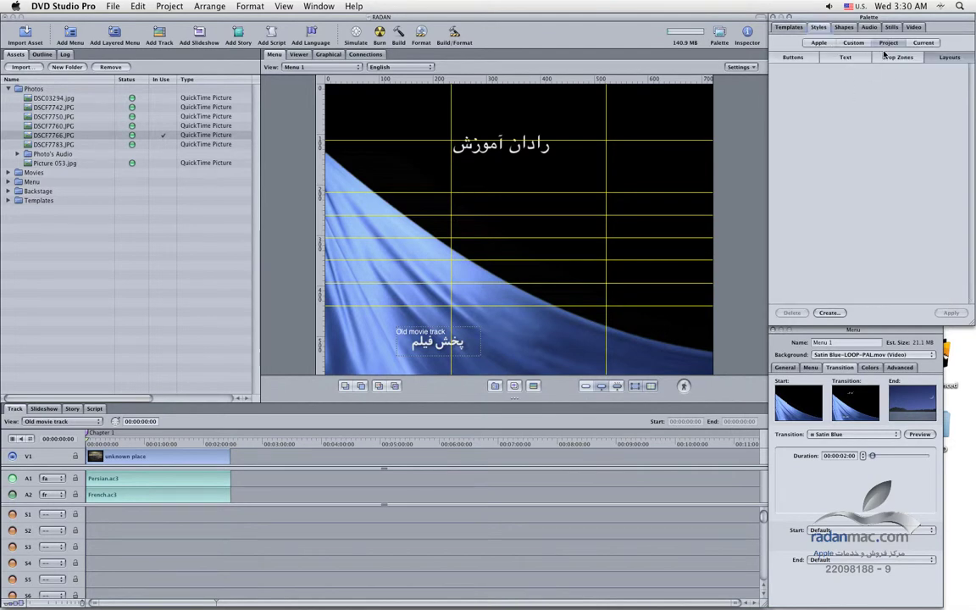
pyautogui.click(916, 50)
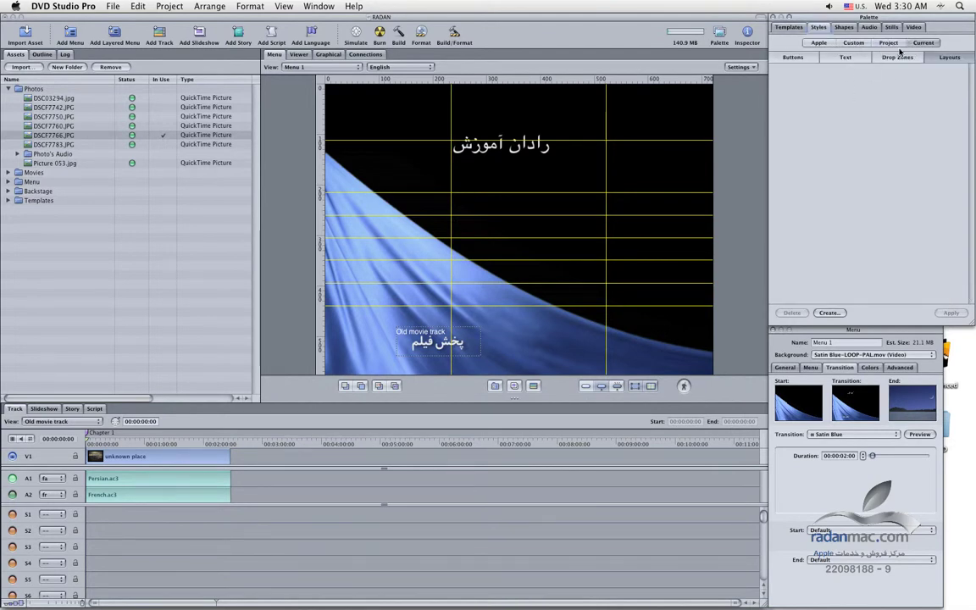
# - Examine the button, text, drop zone and layout styles in the Current collection
pyautogui.click(793, 57)
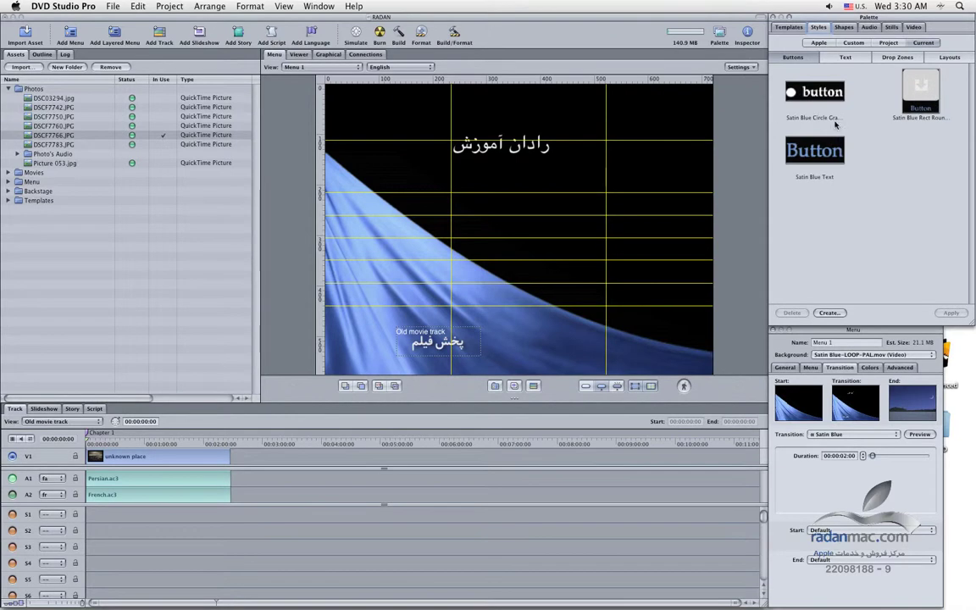
pyautogui.click(845, 56)
pyautogui.click(897, 57)
pyautogui.click(944, 57)
pyautogui.click(893, 58)
pyautogui.click(821, 57)
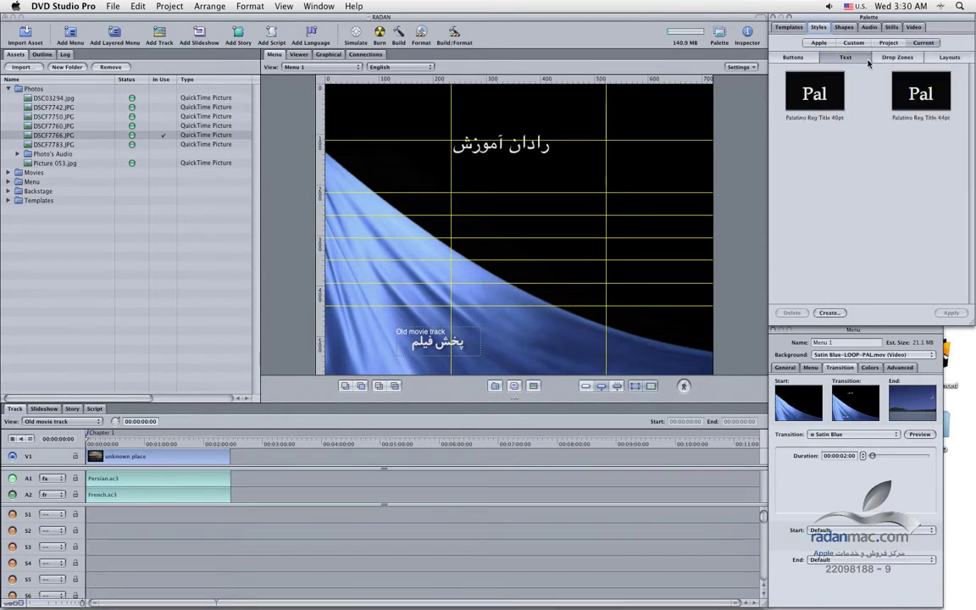
pyautogui.click(793, 57)
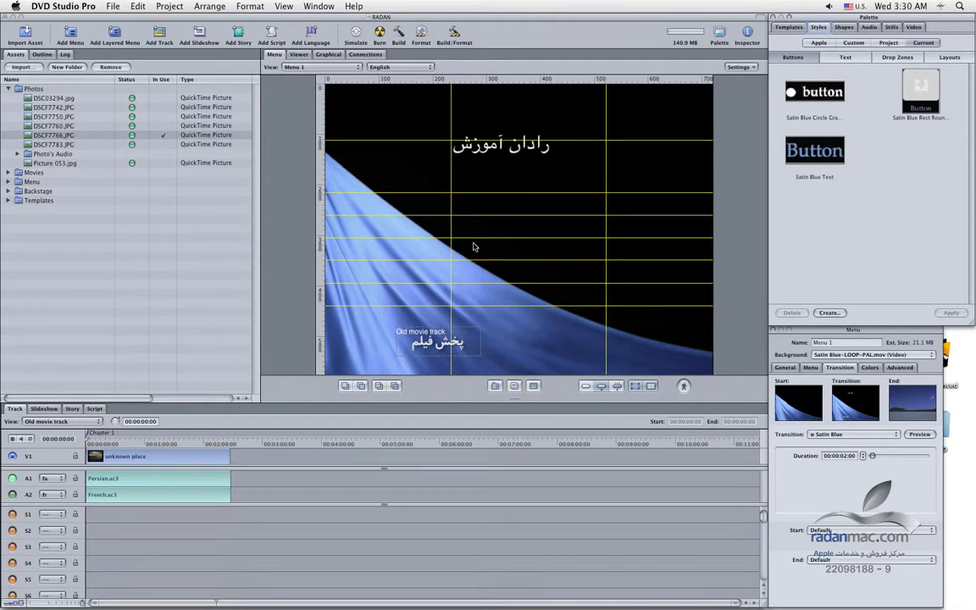
# - Look through the Apple and Custom shape collections in the Palette
pyautogui.click(843, 28)
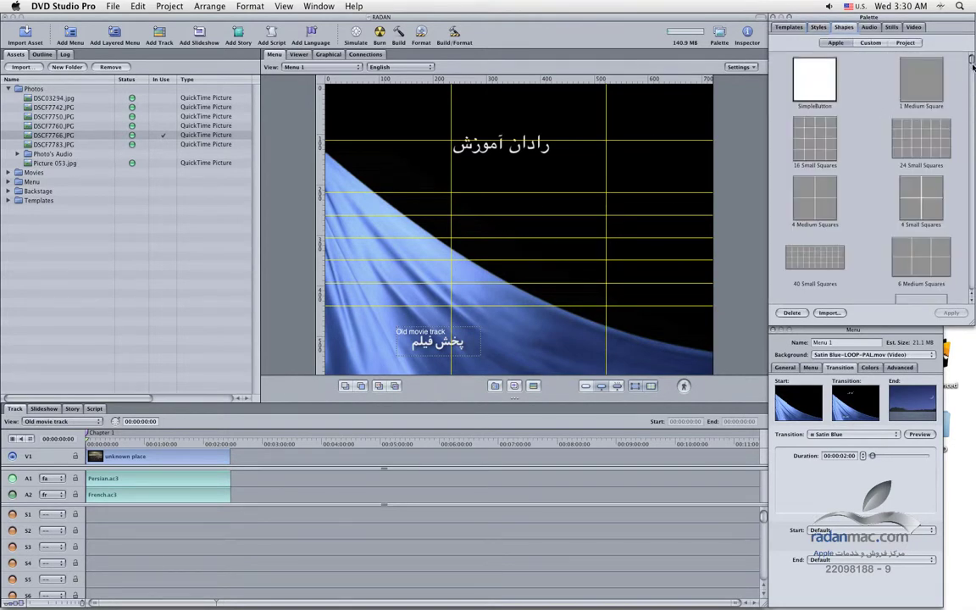
pyautogui.moveTo(971, 74)
pyautogui.mouseDown()
pyautogui.moveTo(970, 208)
pyautogui.moveTo(962, 56)
pyautogui.mouseUp()
pyautogui.click(878, 44)
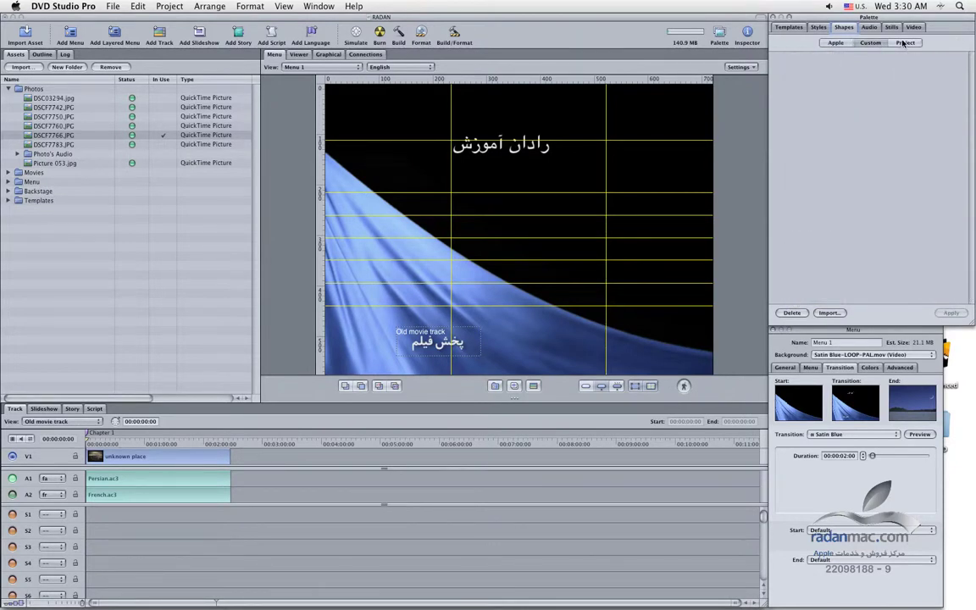
pyautogui.click(837, 43)
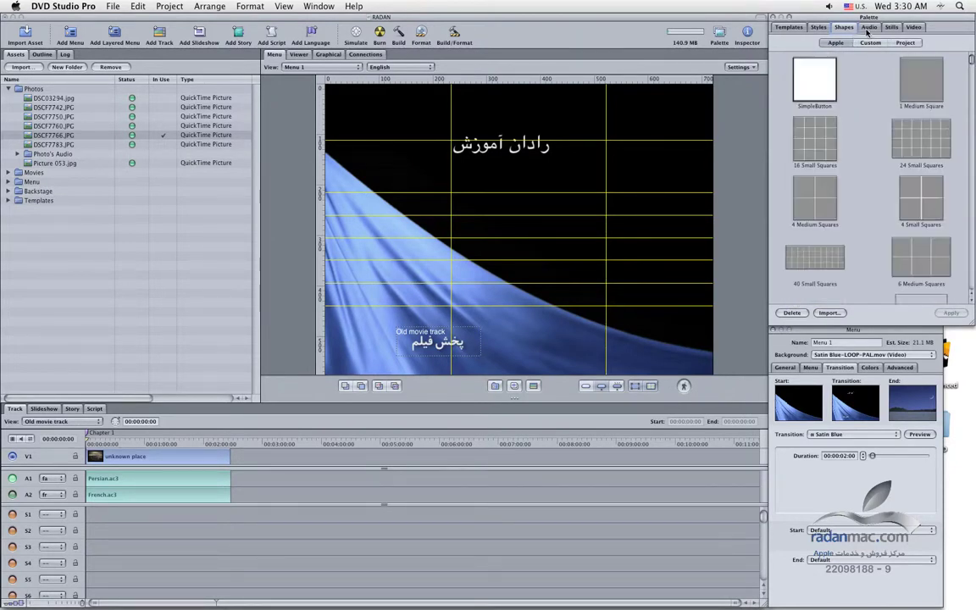
# - Look through the audio, stills and video media sources in the Palette, enlarging the audio source list
pyautogui.click(869, 27)
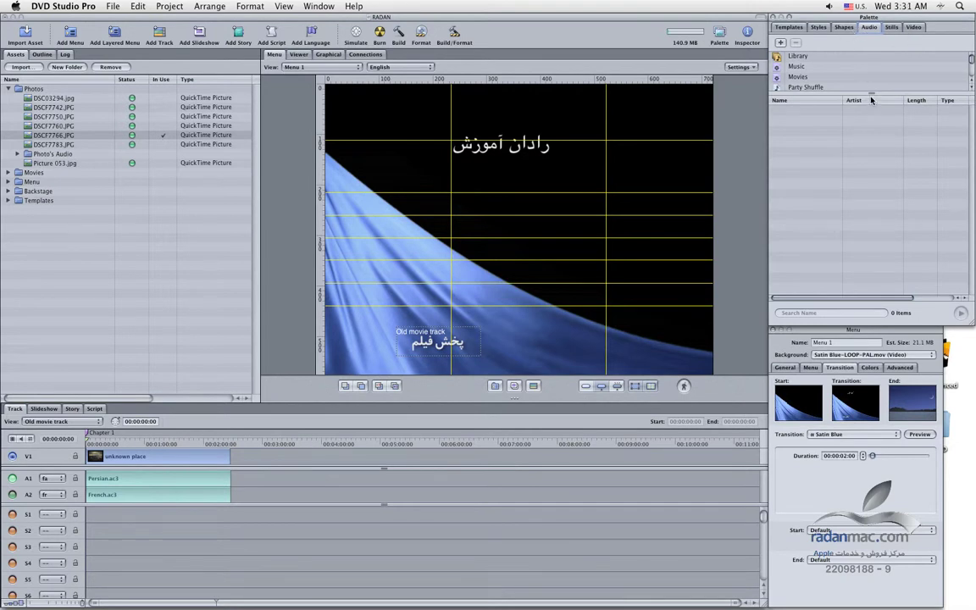
pyautogui.moveTo(870, 92); pyautogui.dragTo(877, 140)
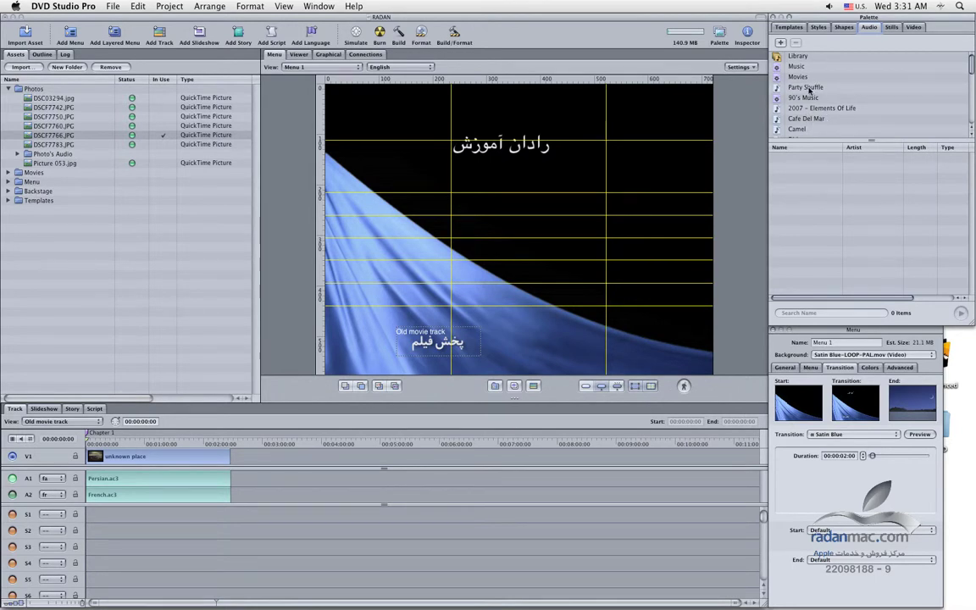
pyautogui.click(892, 28)
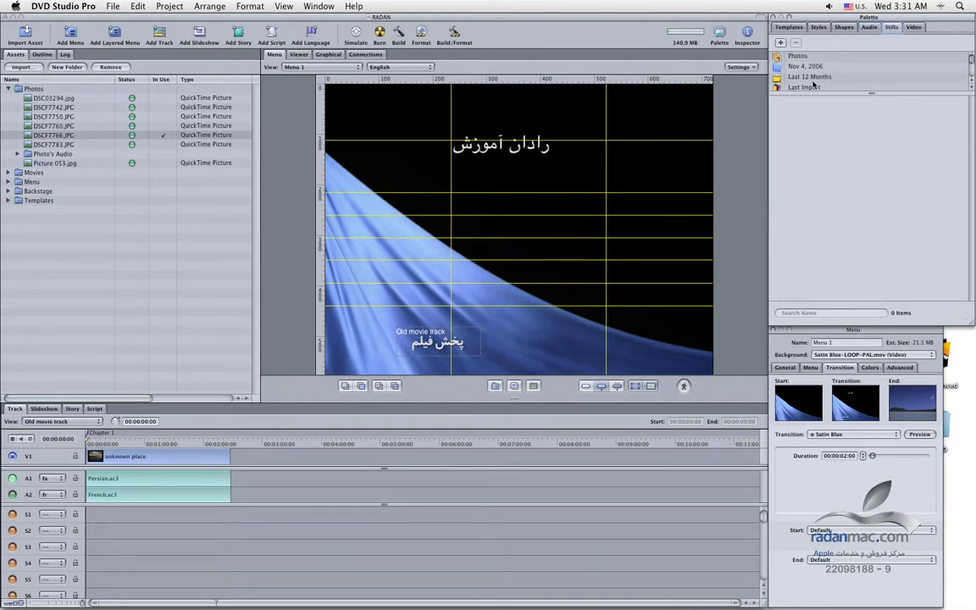
pyautogui.click(906, 28)
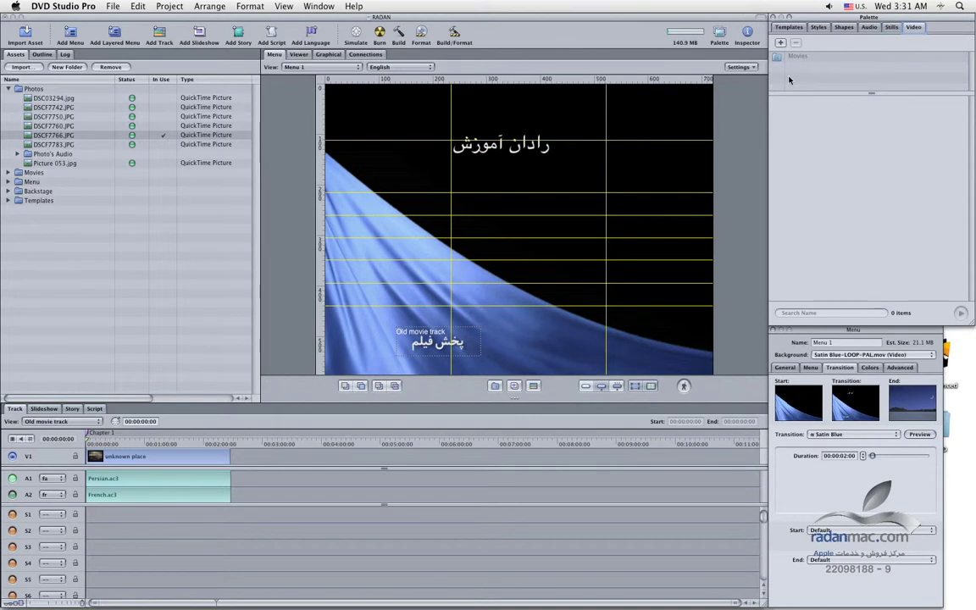
# - Add the DVD-ROM folder to the Palette's video sources
pyautogui.click(781, 44)
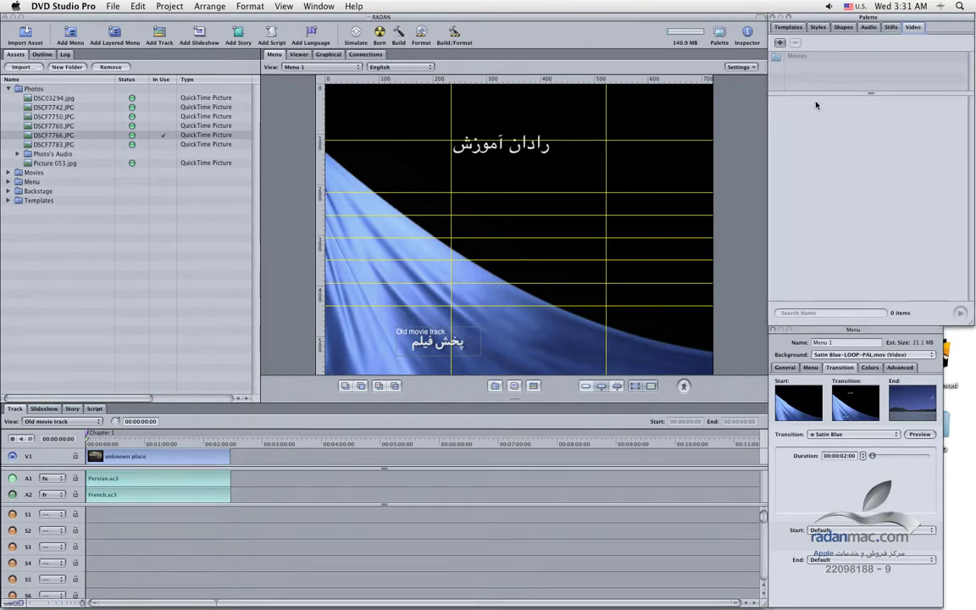
pyautogui.click(716, 122)
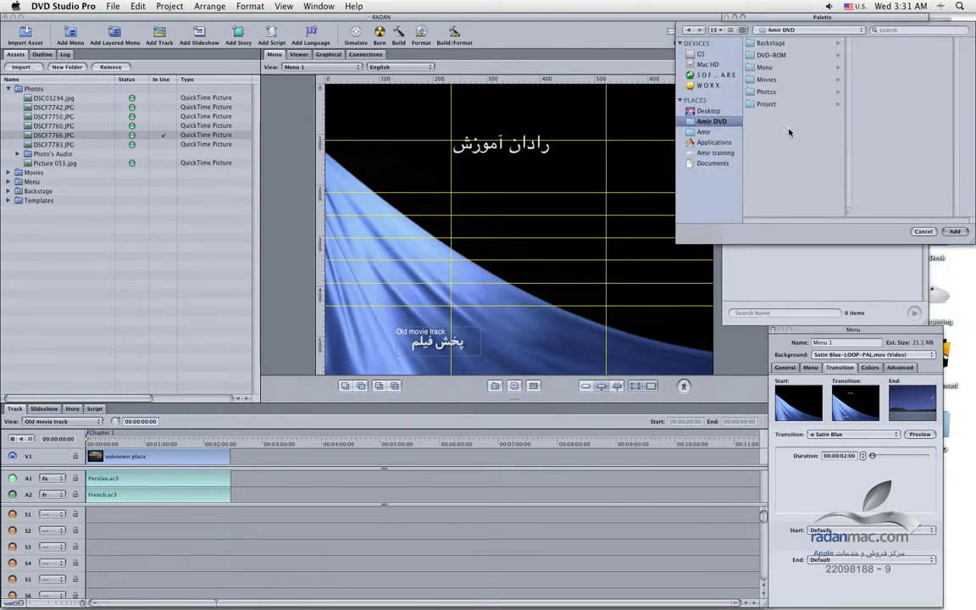
pyautogui.click(770, 79)
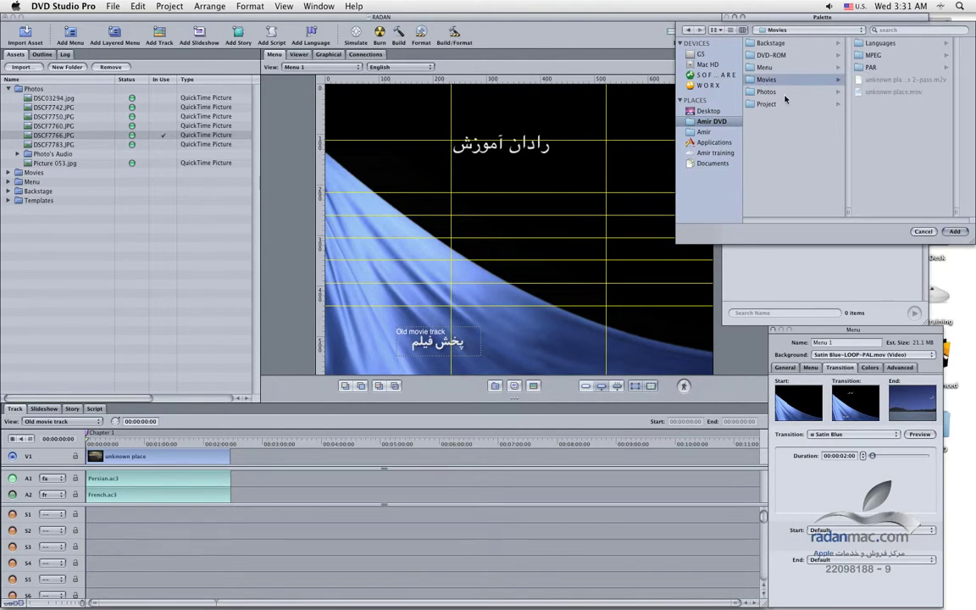
pyautogui.click(771, 54)
pyautogui.click(955, 230)
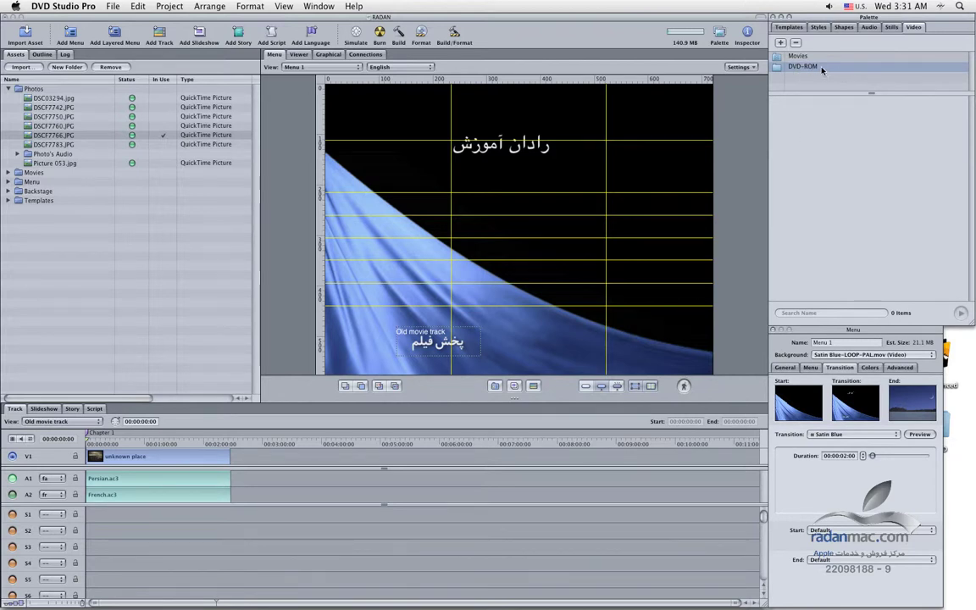
# - Remove the DVD-ROM folder from the Palette's video sources and show the Apple templates again
pyautogui.click(797, 44)
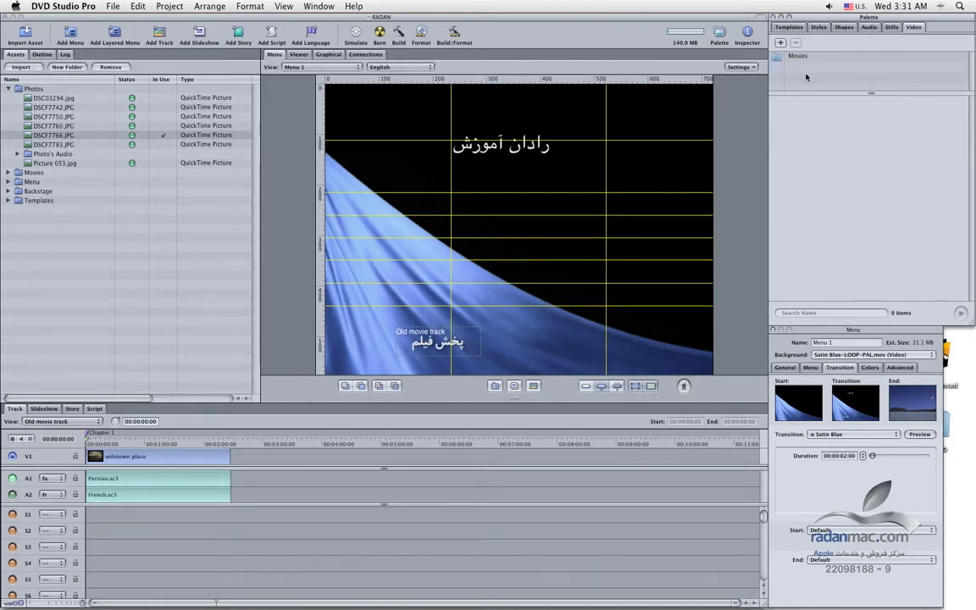
pyautogui.click(789, 27)
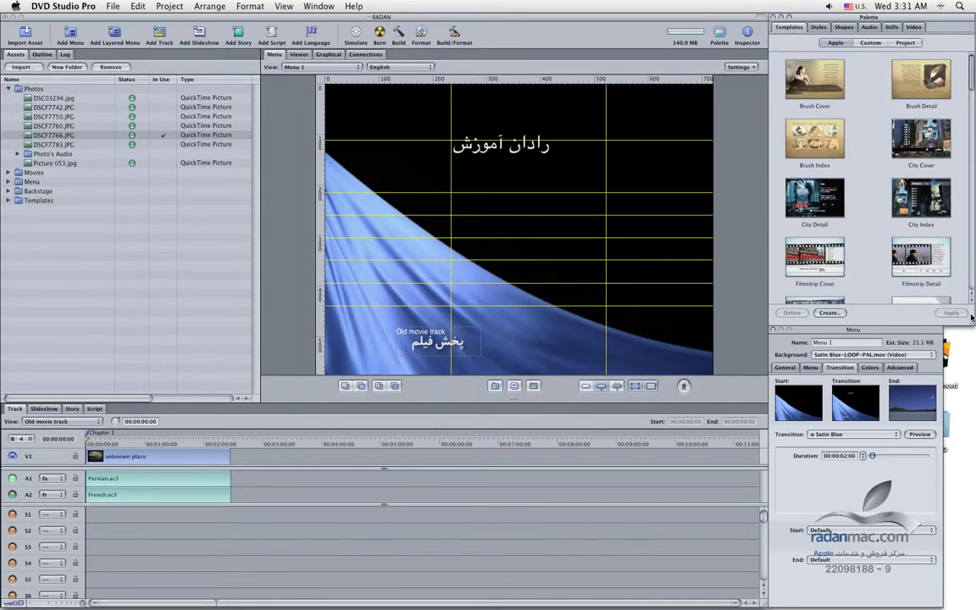
pyautogui.moveTo(973, 324)
pyautogui.mouseDown()
pyautogui.moveTo(932, 325)
pyautogui.moveTo(972, 322)
pyautogui.mouseUp()
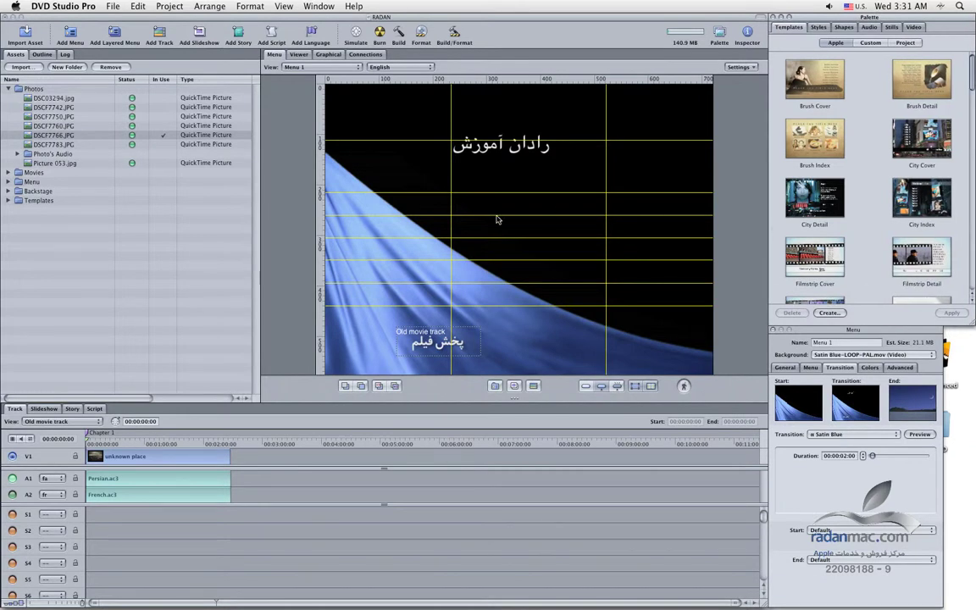